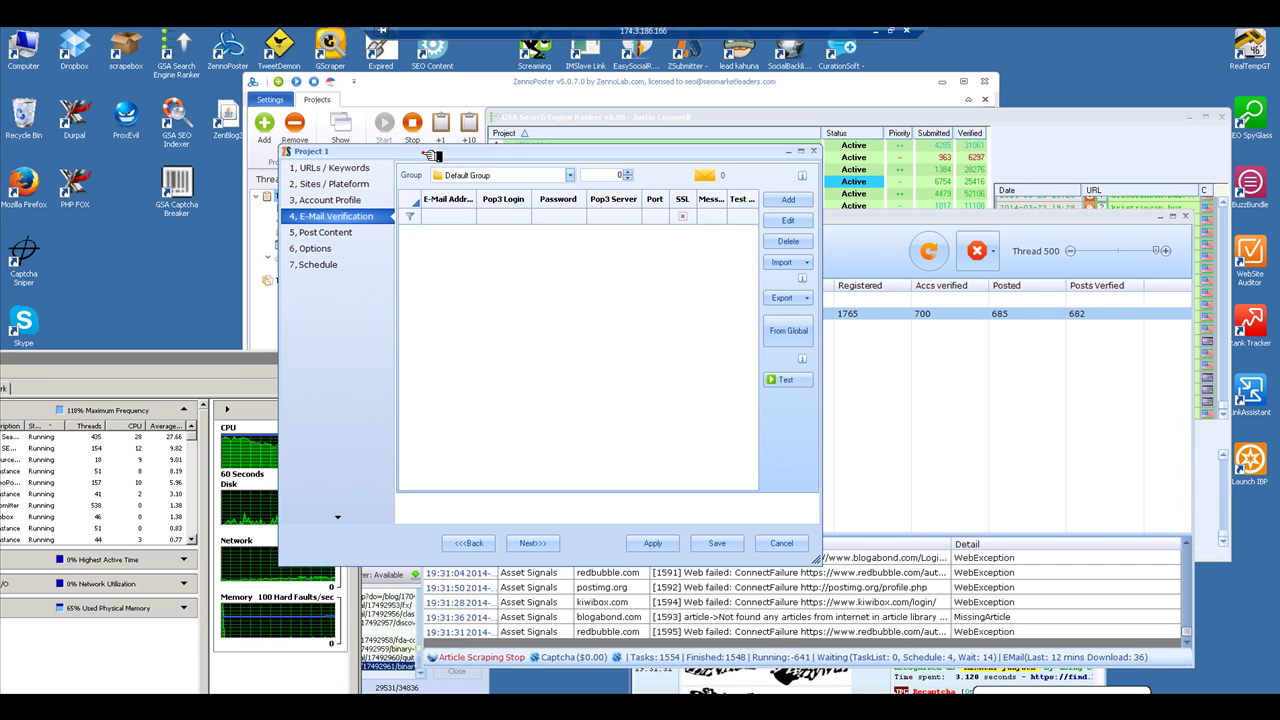
# Switch to the ZSubmitter Email Import Template workbook in Excel and paste the combined e-mail address and password list into the ADDRESS column from A2
pyautogui.moveTo(414, 151); pyautogui.dragTo(420, 151)
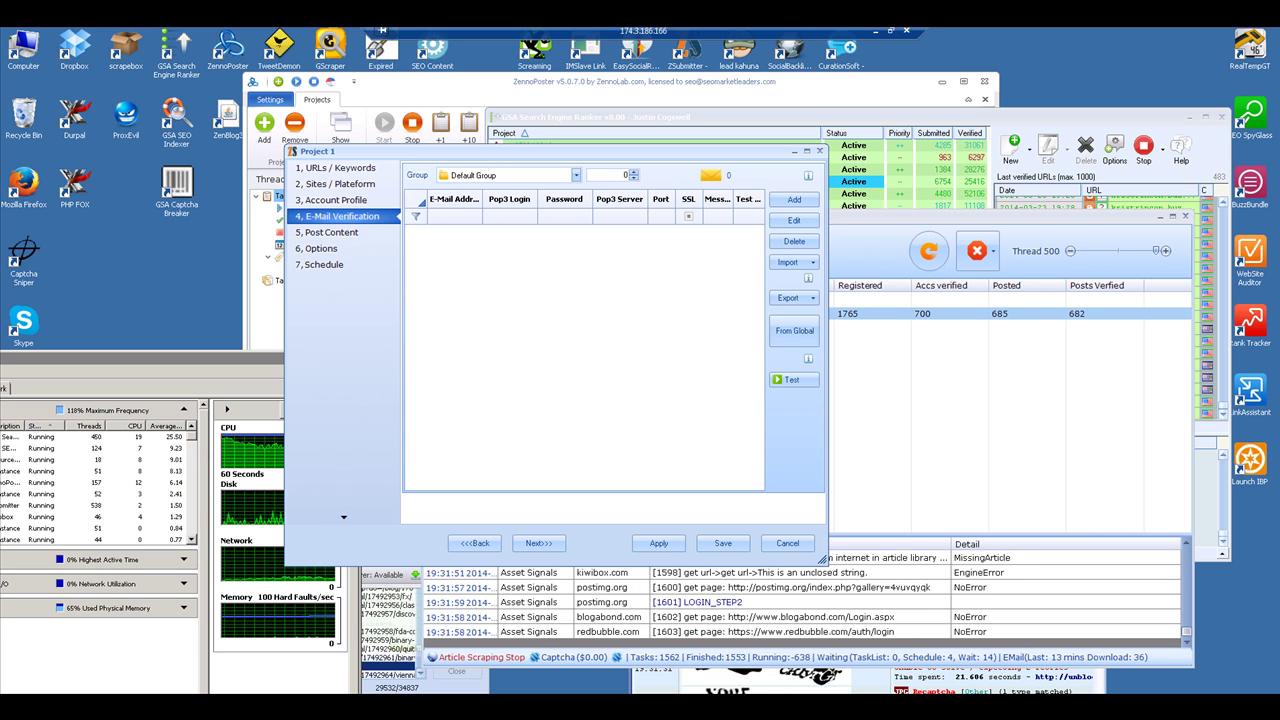
pyautogui.moveTo(1279, 114); pyautogui.dragTo(670, 114)
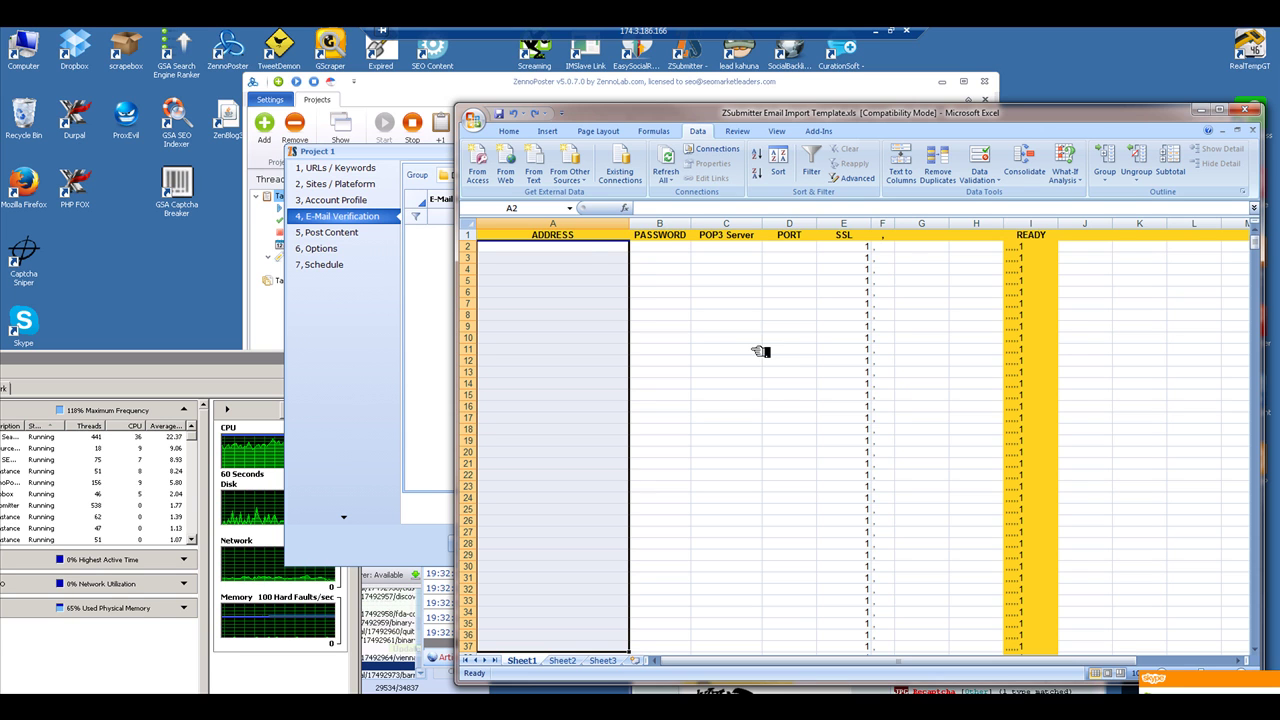
pyautogui.click(580, 251)
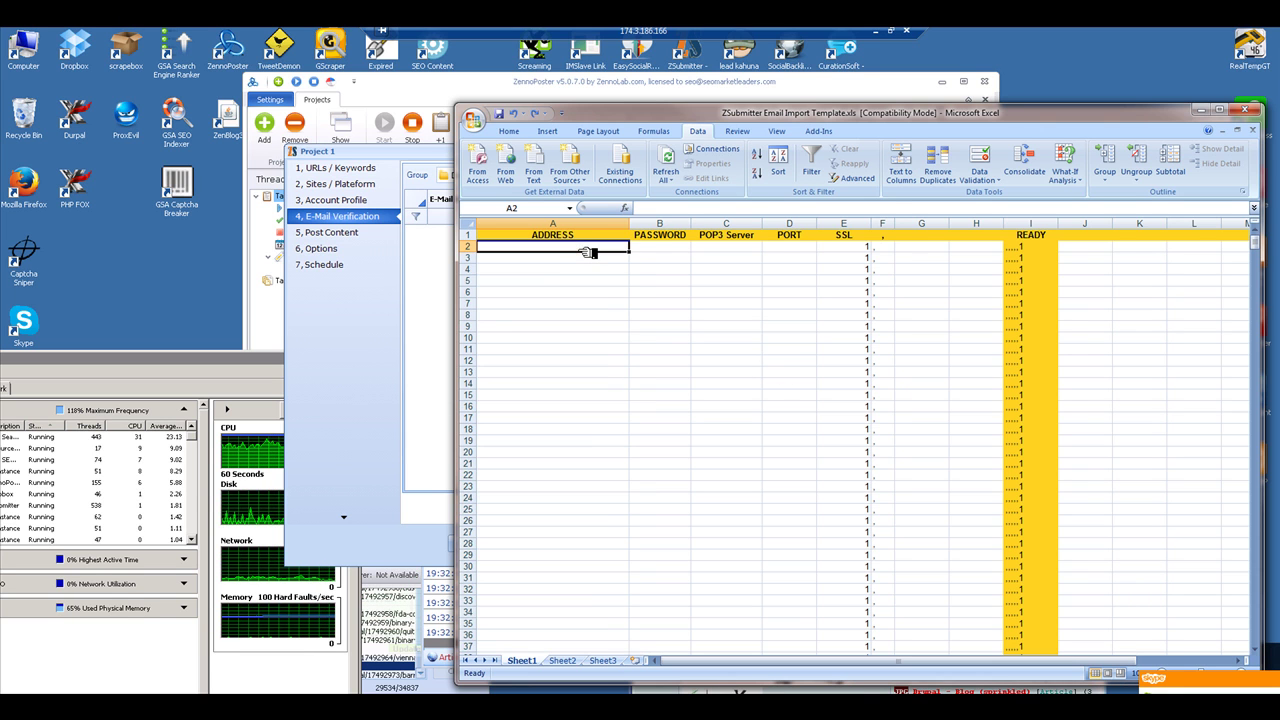
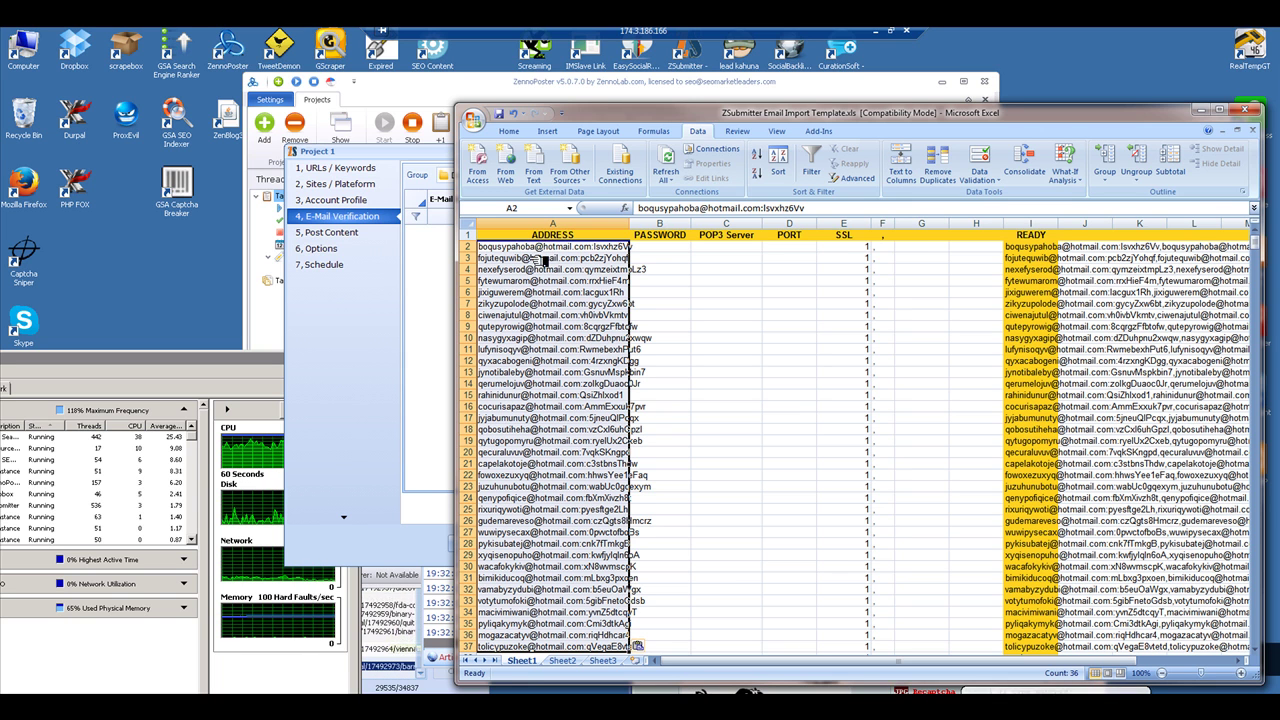
# Examine how the e-mail address and password are combined in A2 compared with the empty PASSWORD column
pyautogui.click(545, 251)
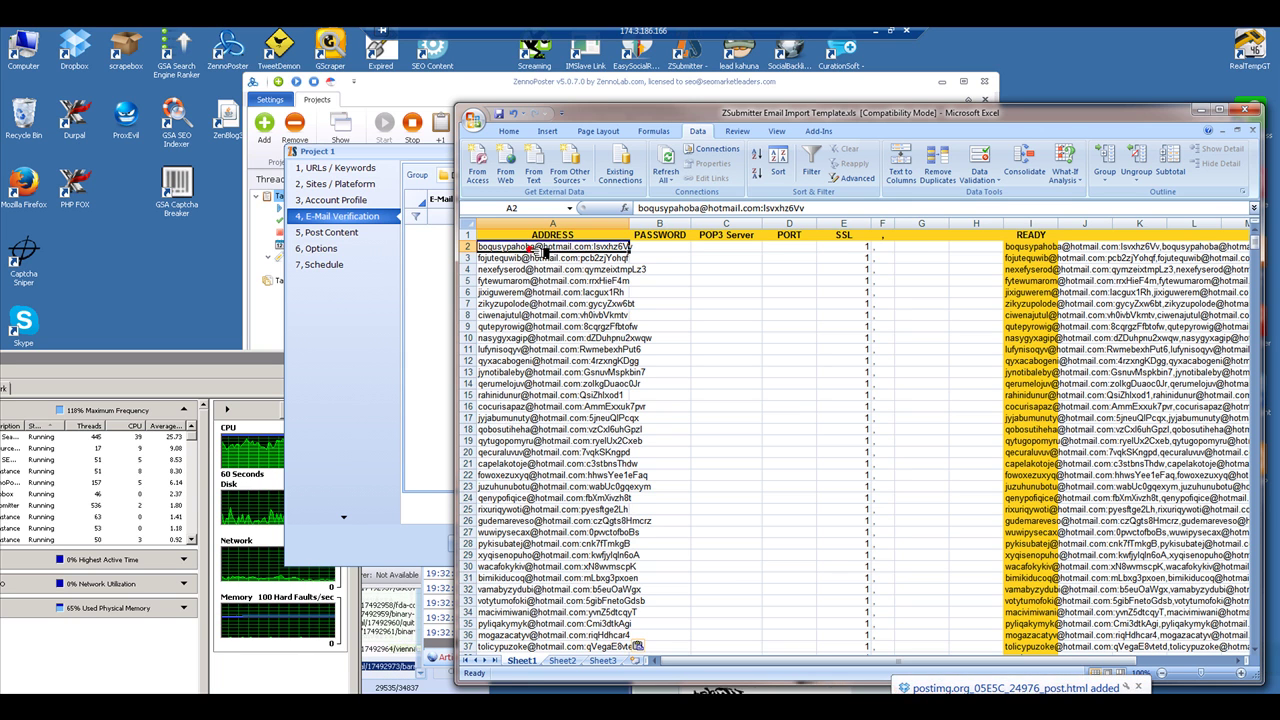
pyautogui.click(668, 248)
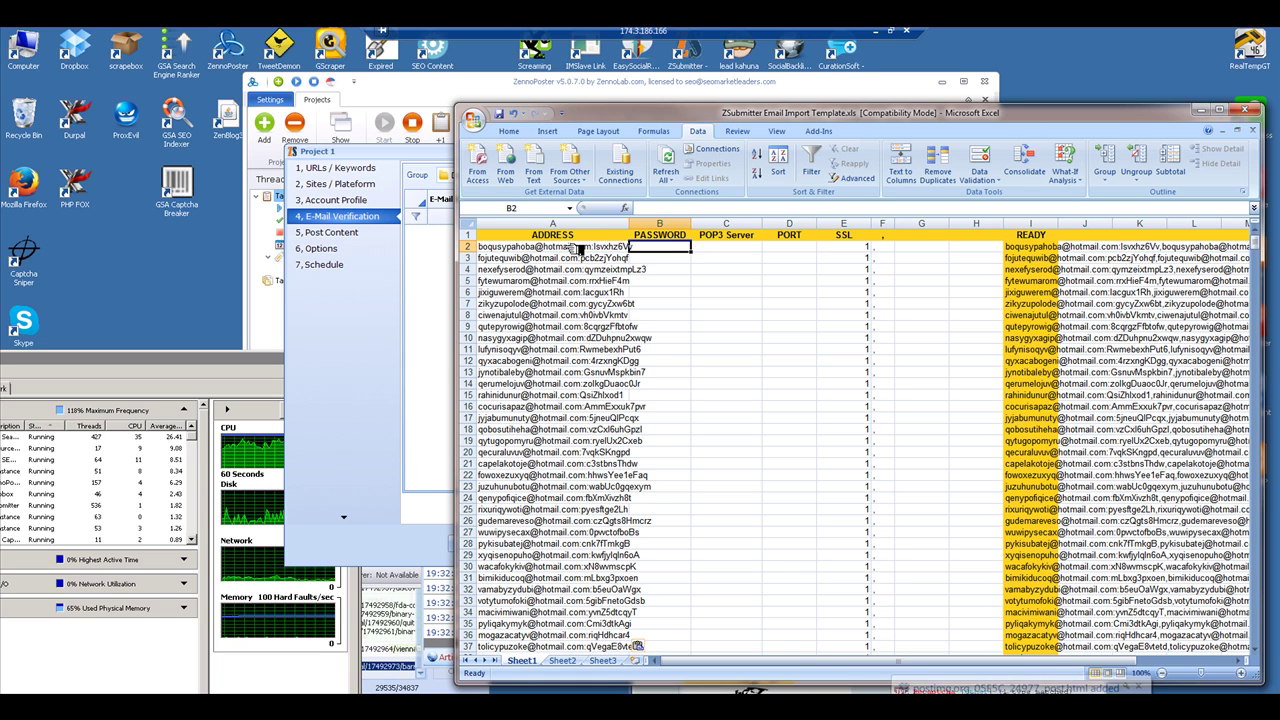
pyautogui.click(578, 249)
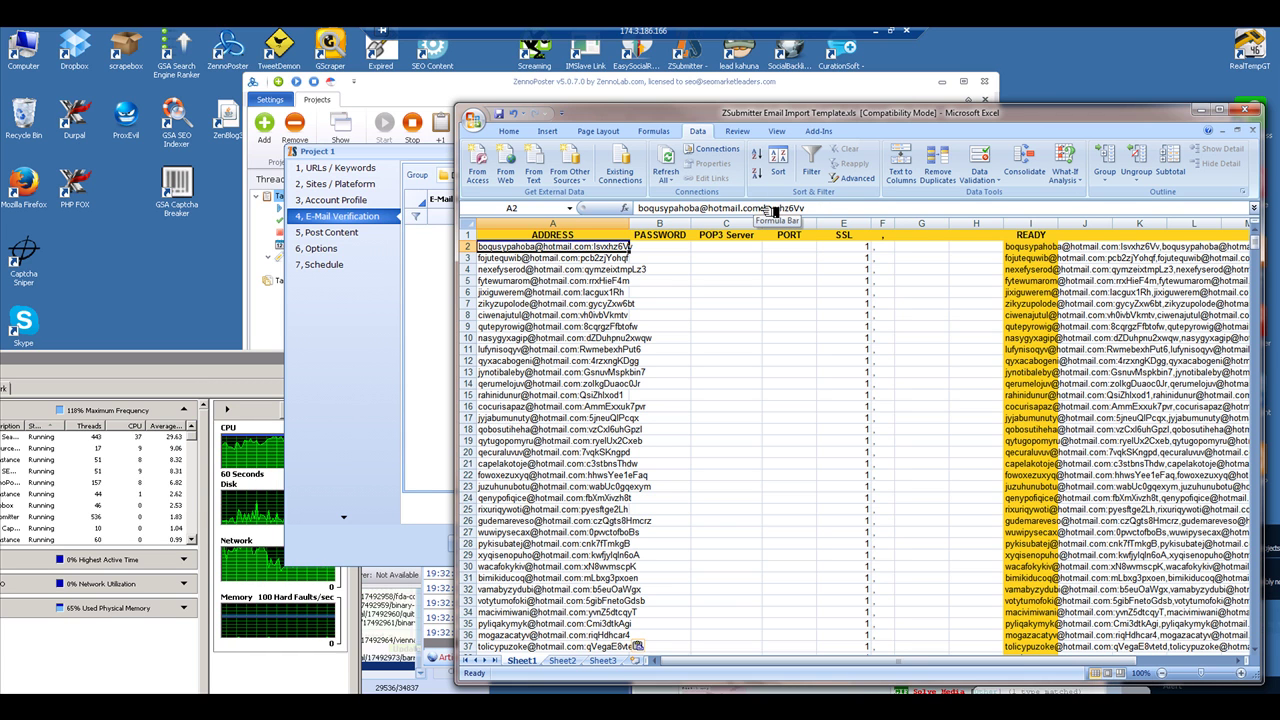
pyautogui.click(767, 209)
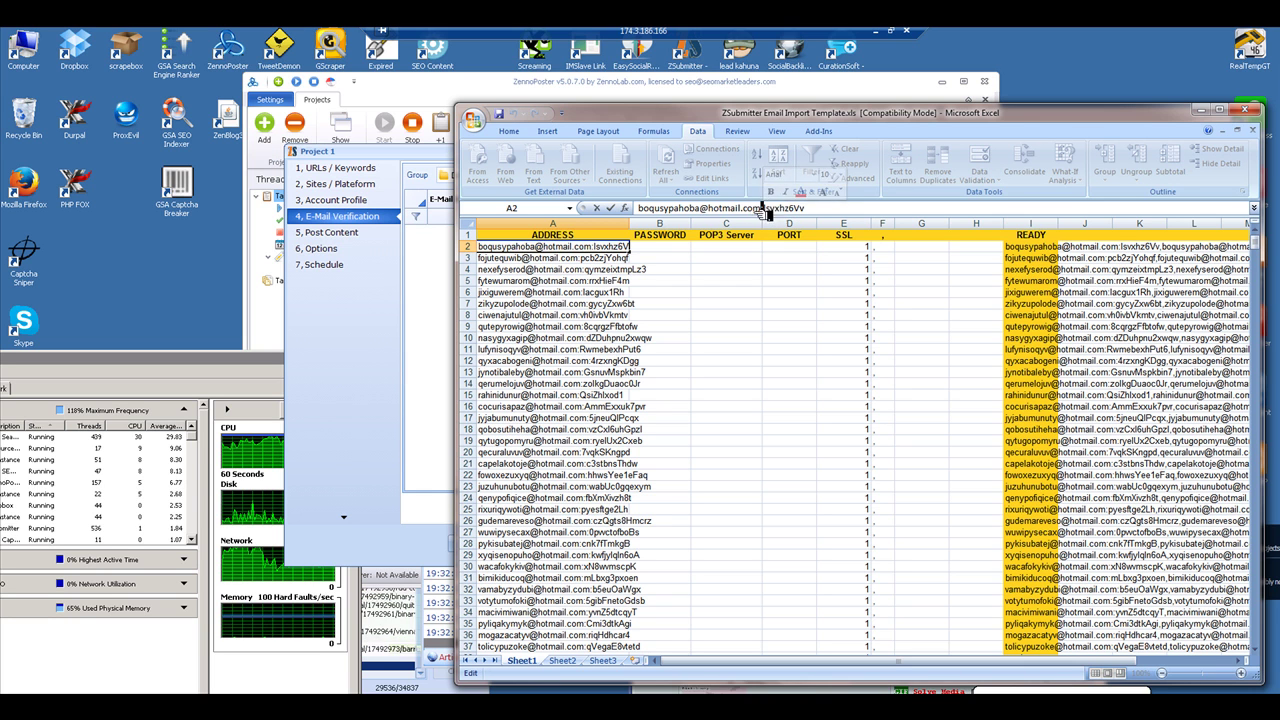
pyautogui.click(616, 250)
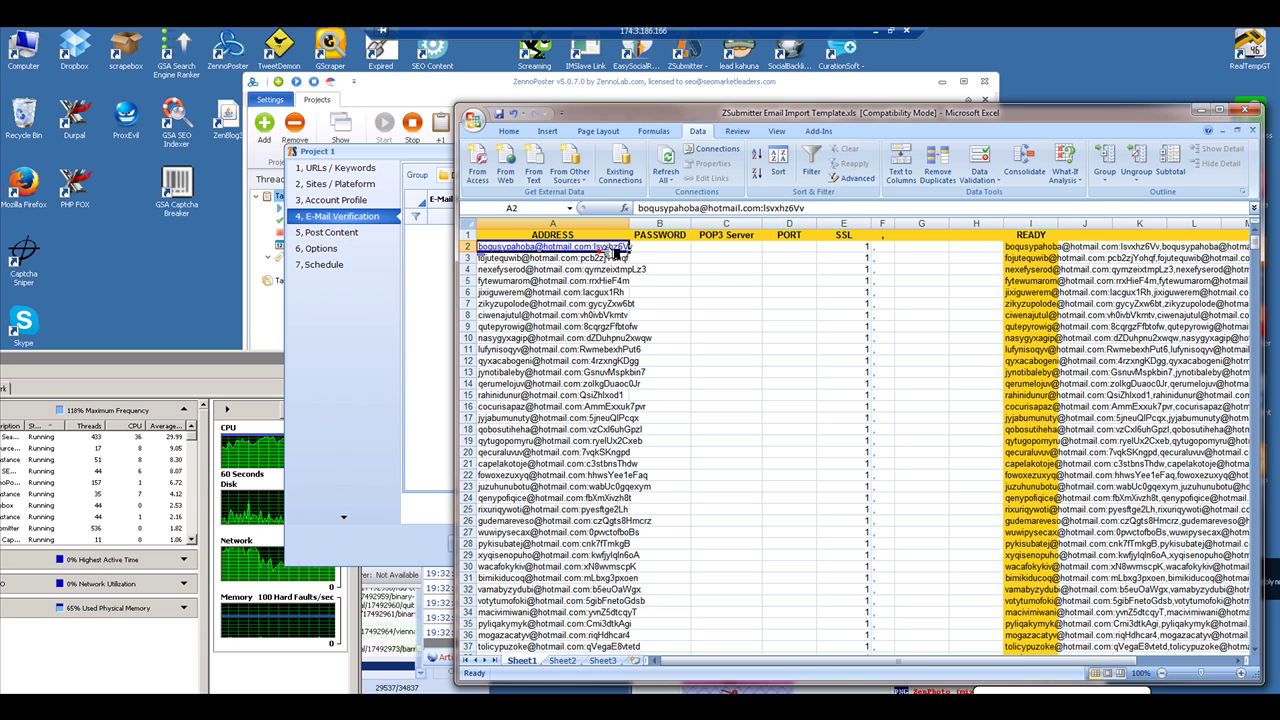
pyautogui.click(705, 249)
# Replace every colon with a semicolon in the address entries in A2:A37
pyautogui.press('Left')
pyautogui.scroll(-1, 588, 617)
pyautogui.scroll(1, 588, 617)
pyautogui.moveTo(563, 645); pyautogui.dragTo(607, 256)
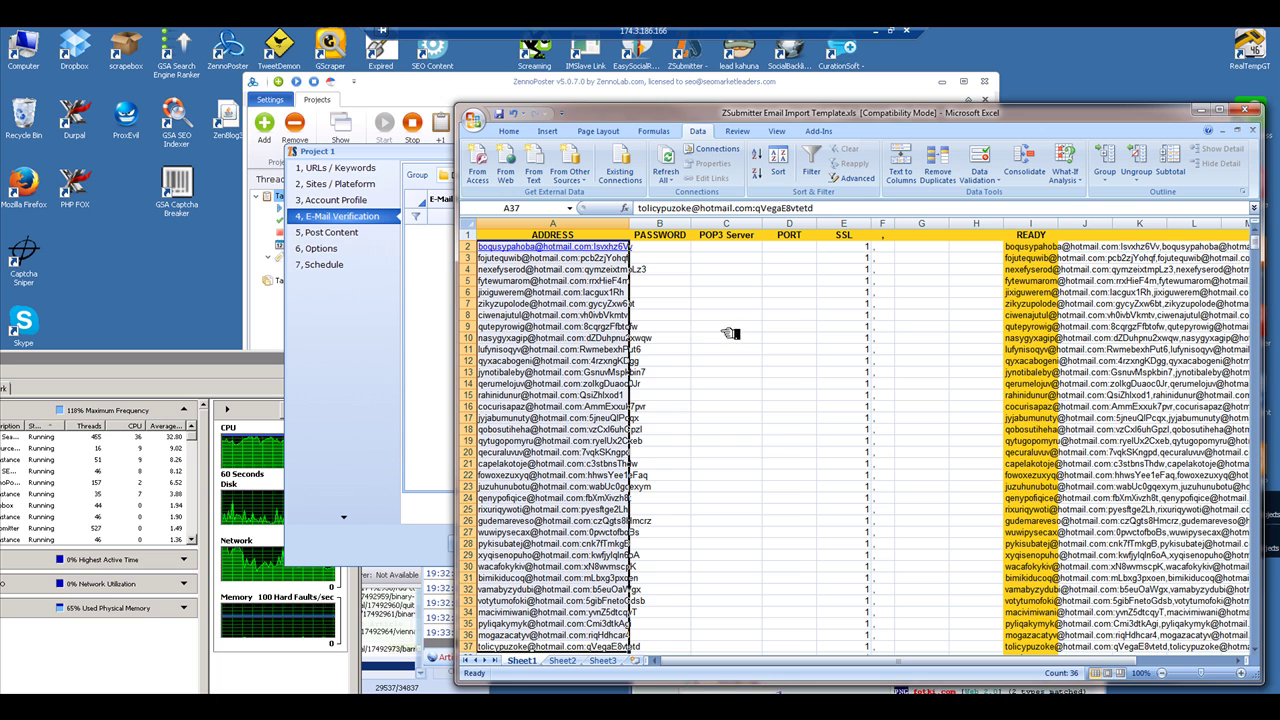
pyautogui.hotkey('ctrl', 'f')
pyautogui.click(565, 351)
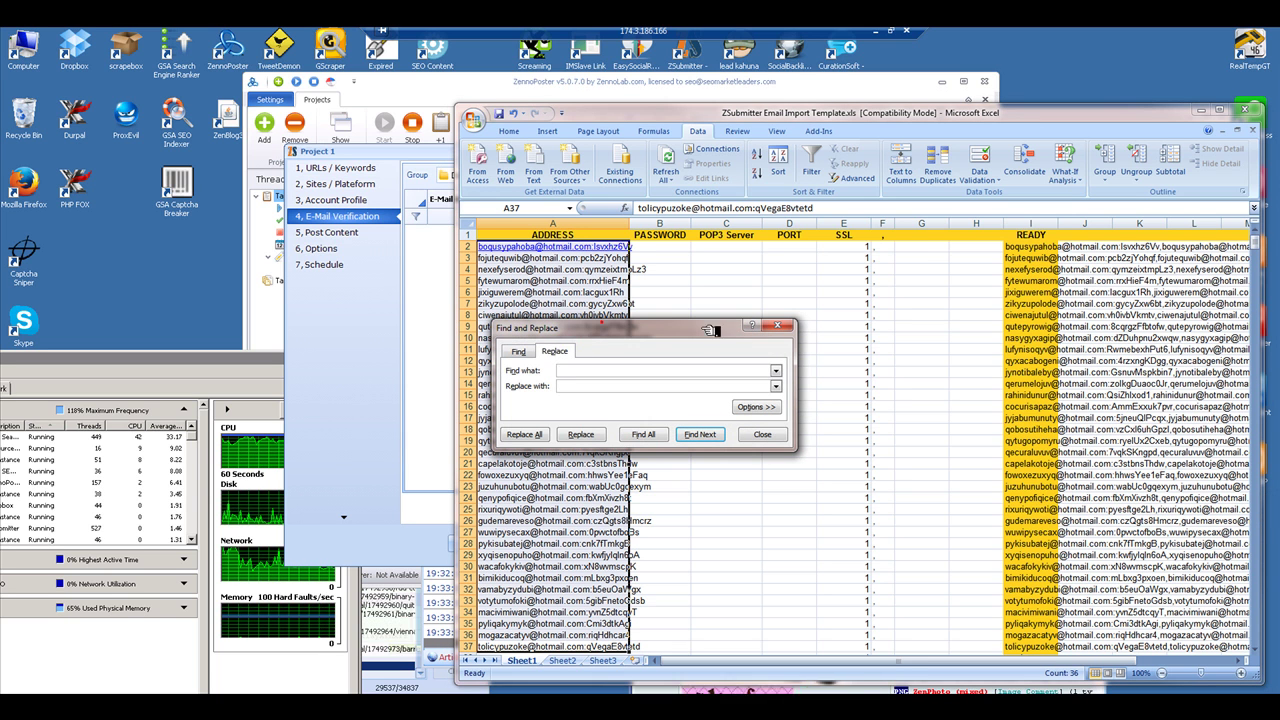
pyautogui.moveTo(603, 329); pyautogui.dragTo(844, 317)
pyautogui.click(735, 359)
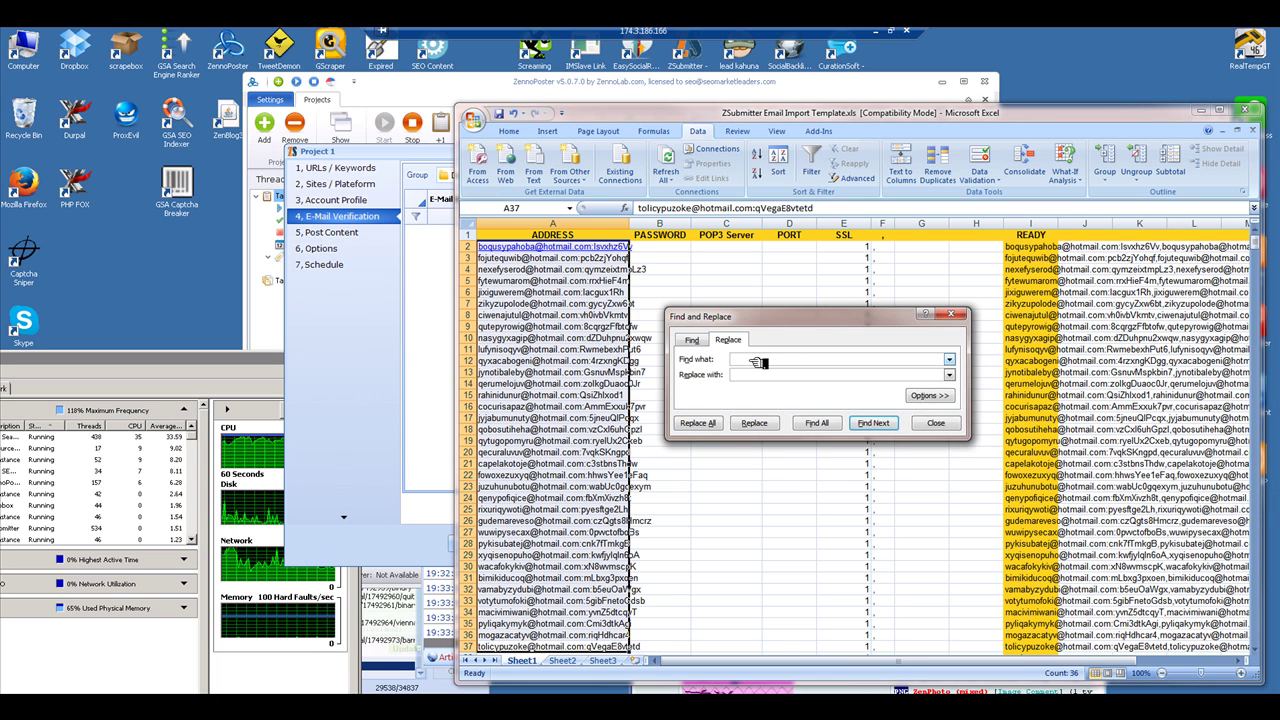
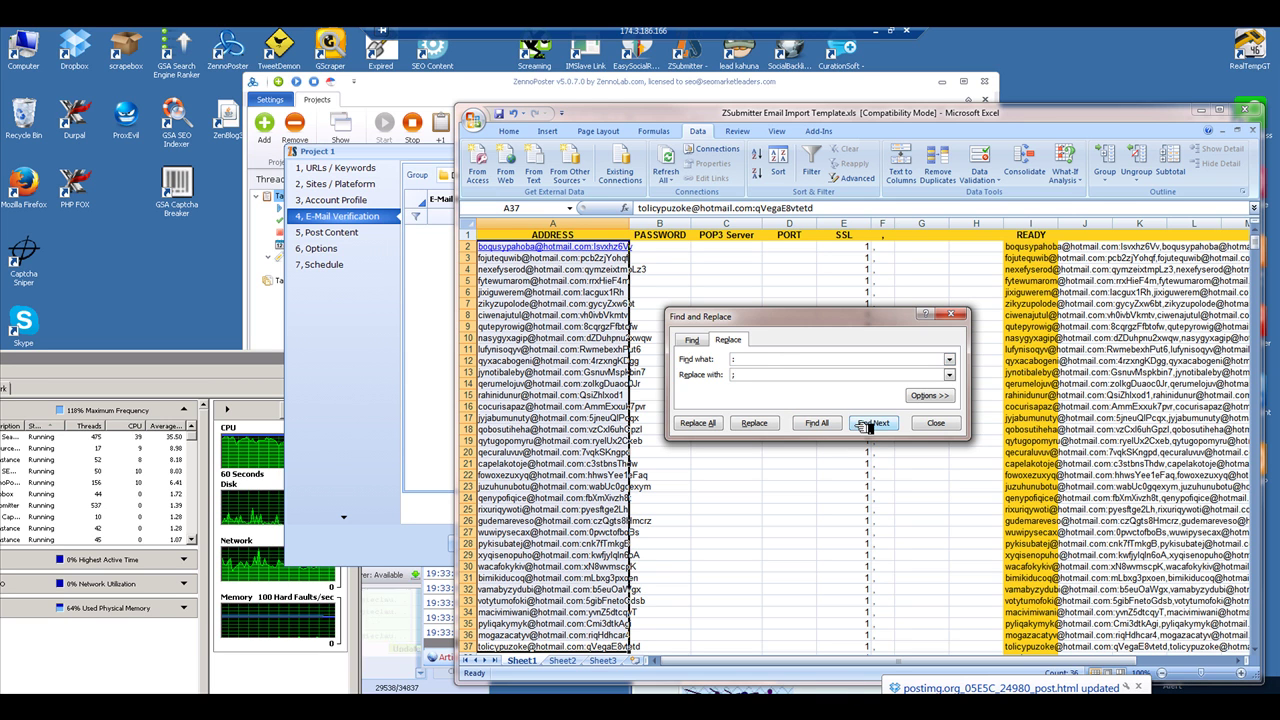
pyautogui.click(713, 423)
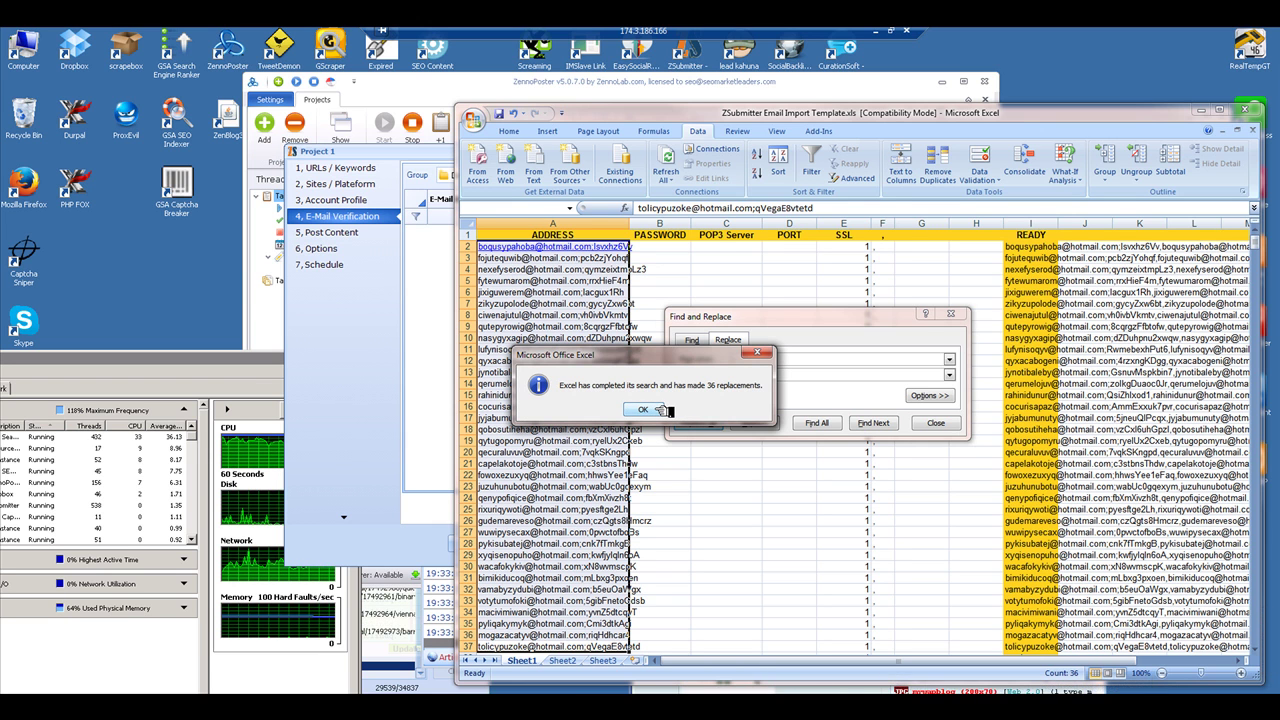
pyautogui.click(660, 410)
pyautogui.click(936, 423)
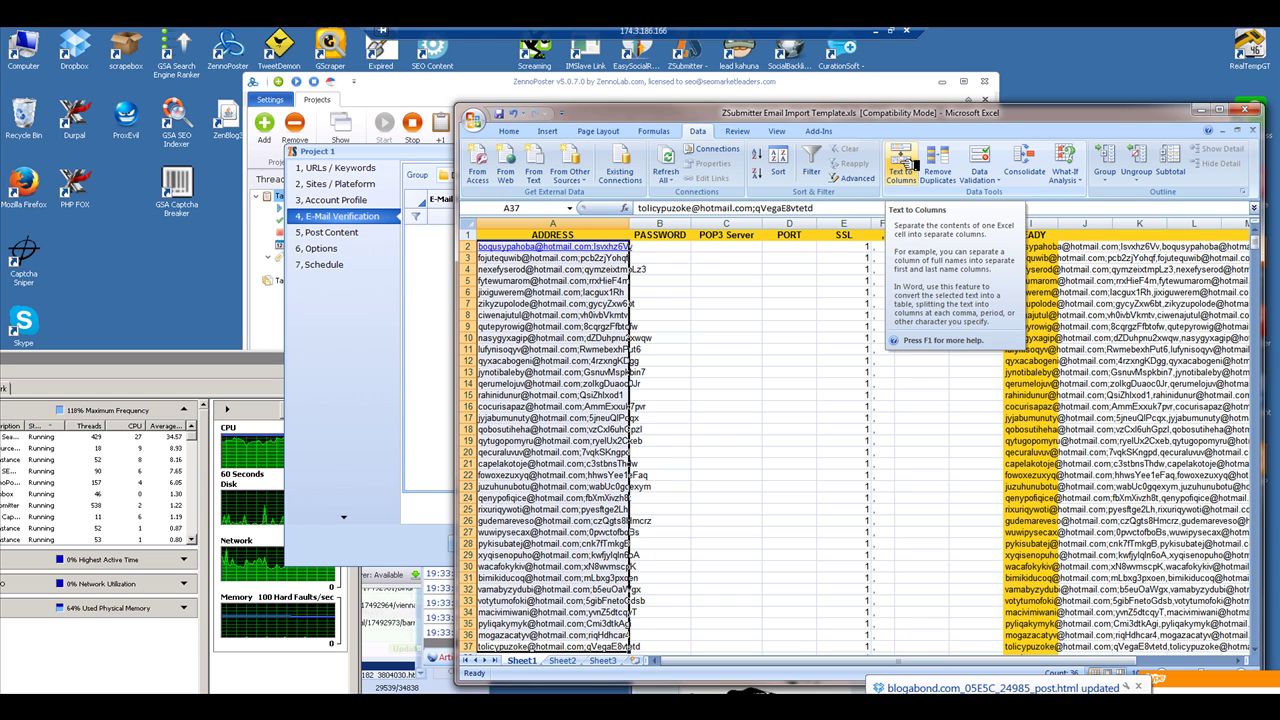
# Split A2:A37 into ADDRESS and PASSWORD with Text to Columns, using Delimited data, the Semicolon delimiter and General format
pyautogui.click(903, 162)
pyautogui.moveTo(637, 247); pyautogui.dragTo(903, 291)
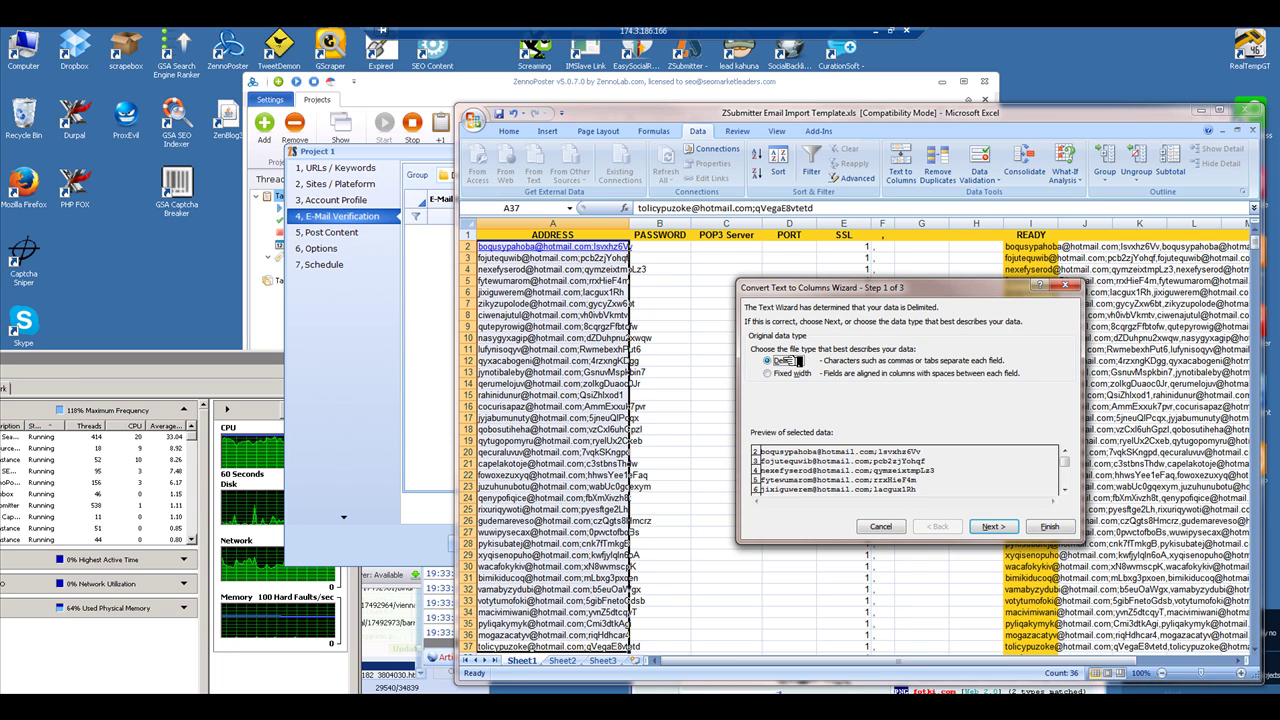
pyautogui.click(991, 527)
pyautogui.click(758, 359)
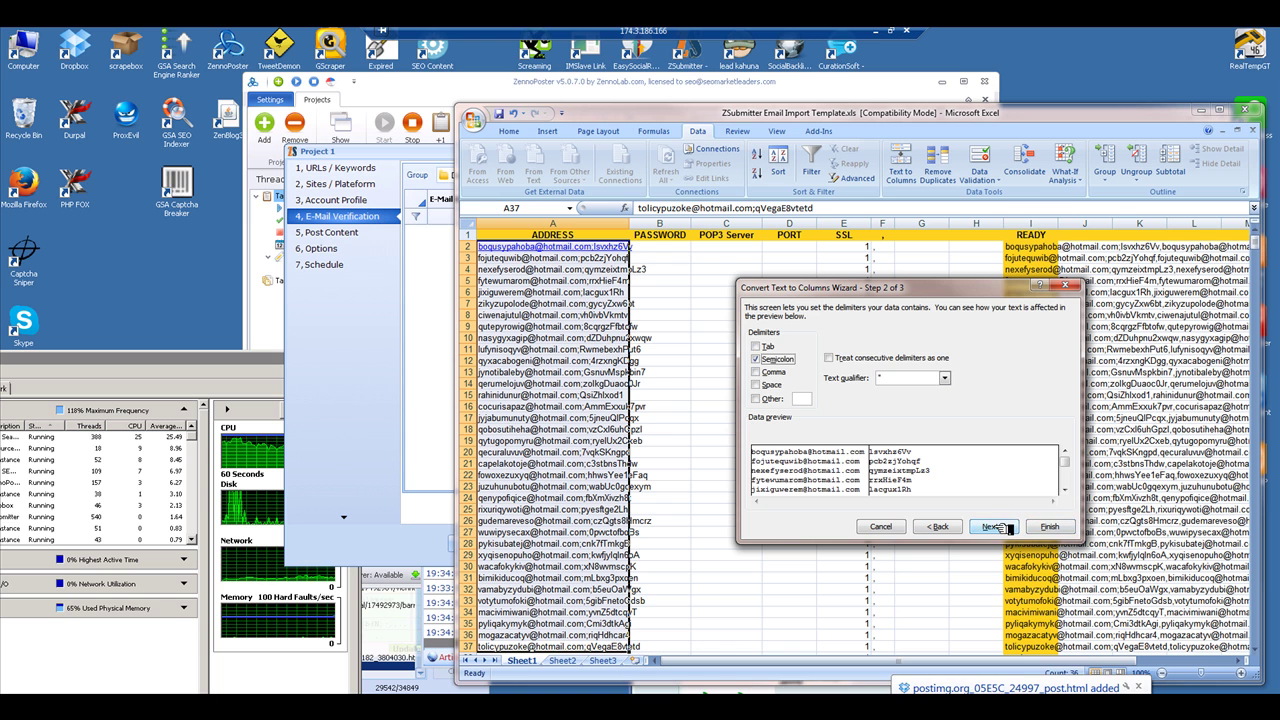
pyautogui.click(1003, 527)
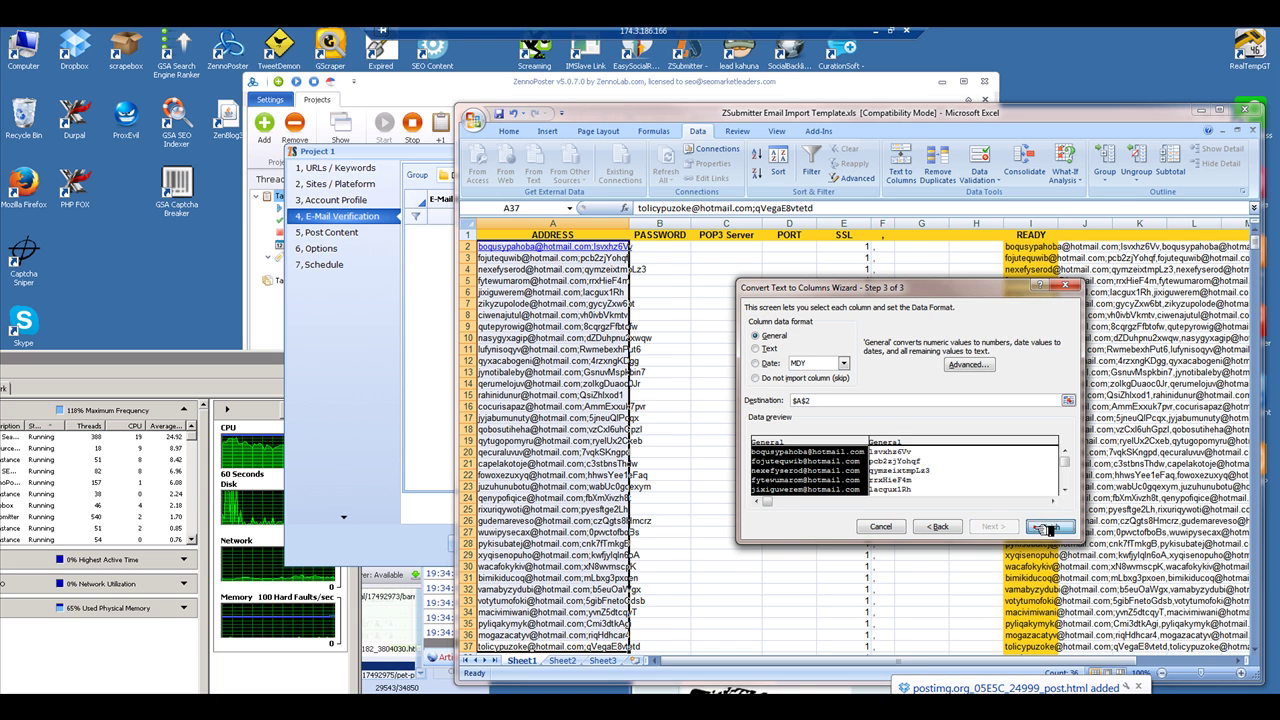
pyautogui.click(1046, 529)
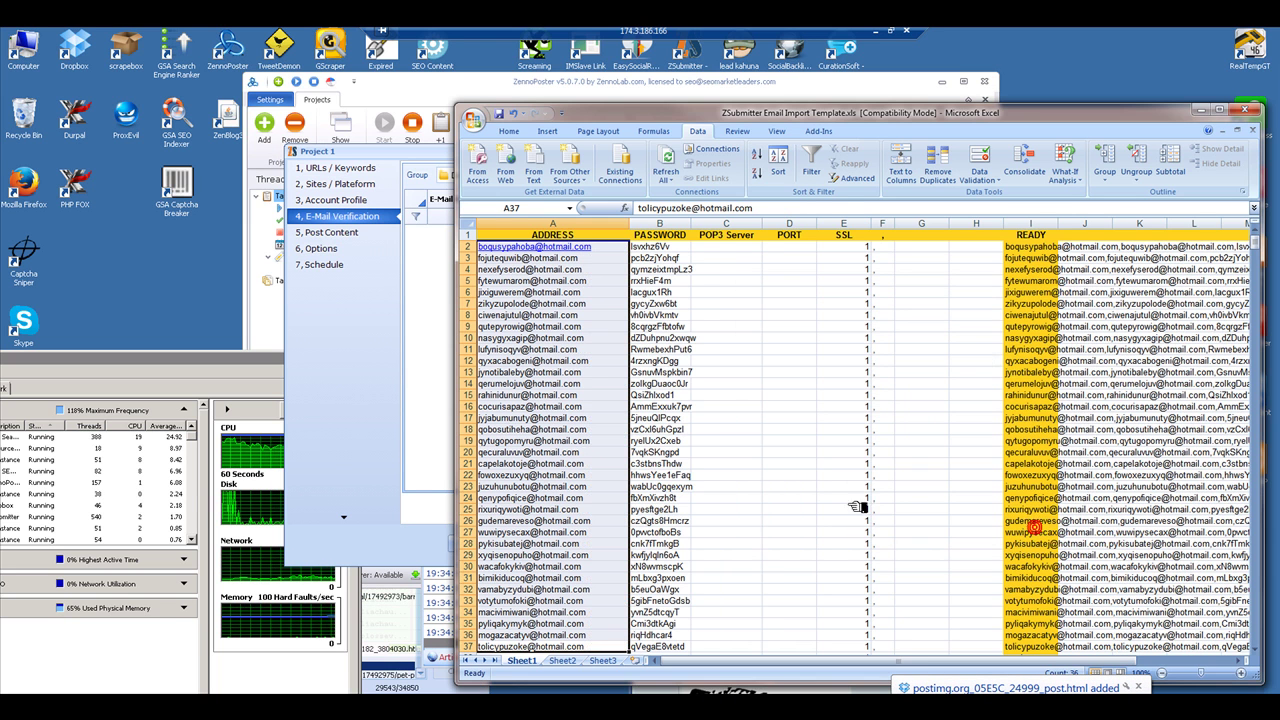
# Enter pop3.live.com as the POP3 server in C2 and 995 as the port in D2
pyautogui.click(670, 268)
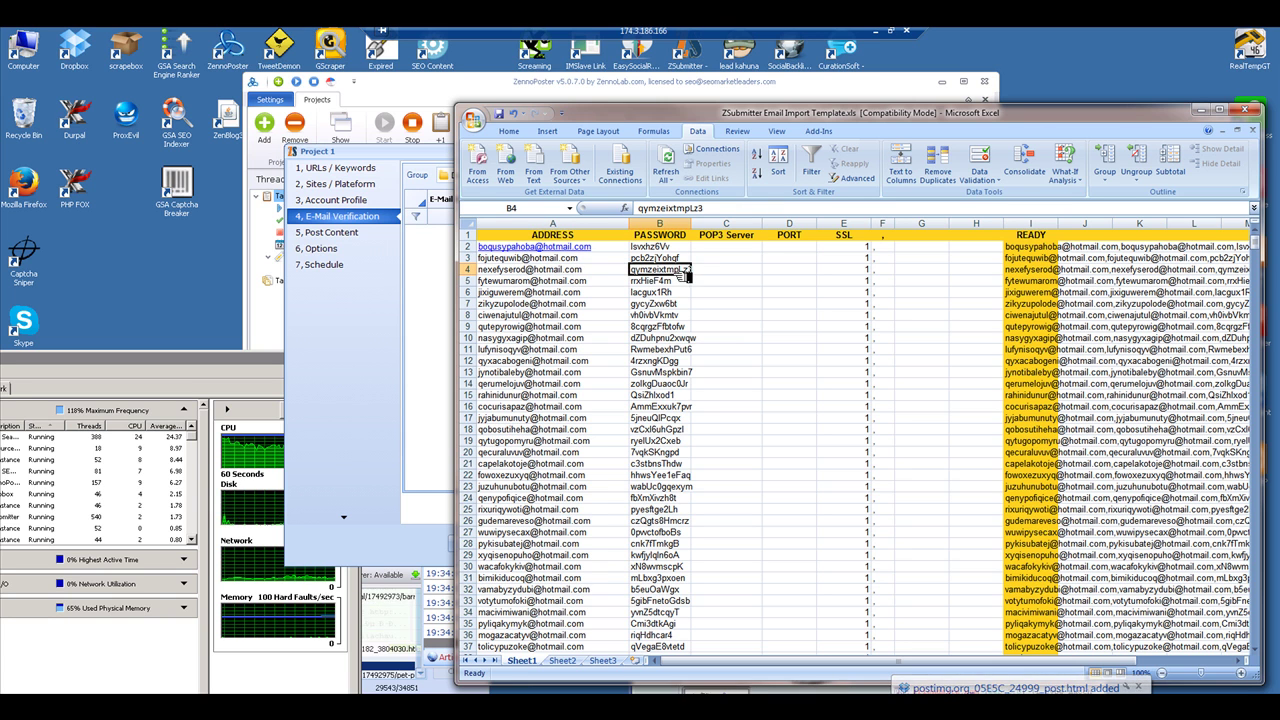
pyautogui.click(738, 250)
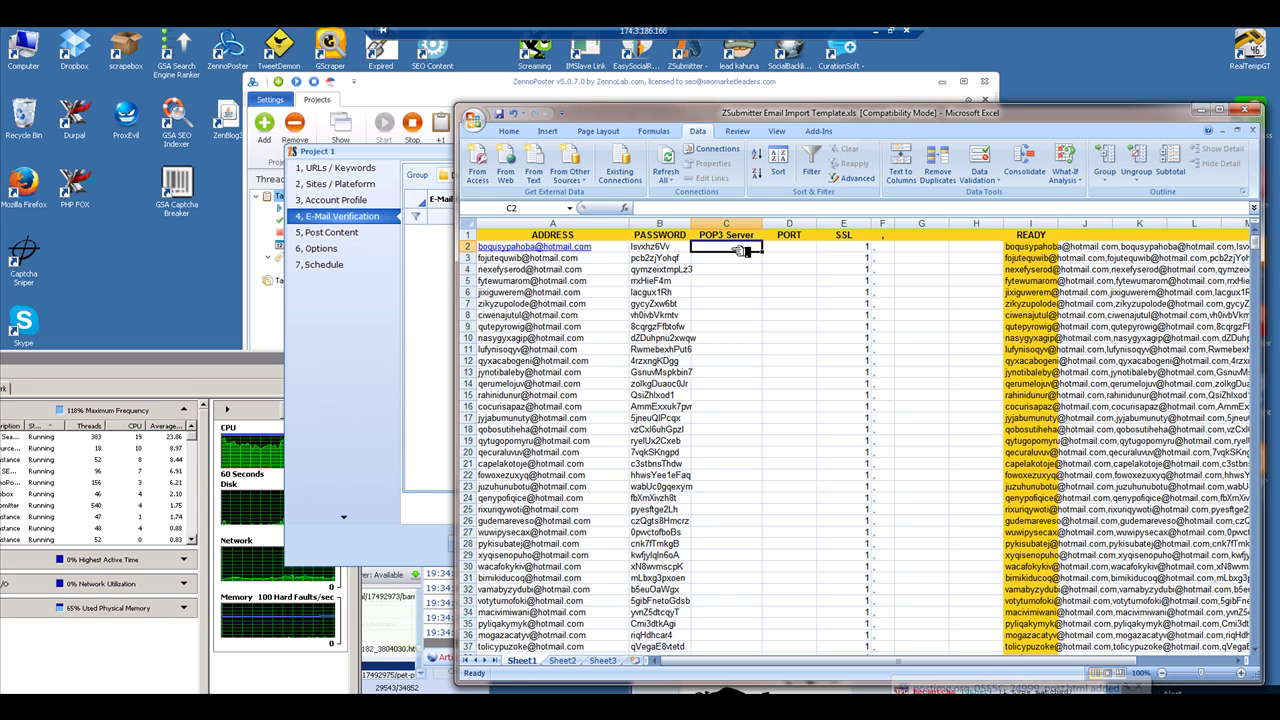
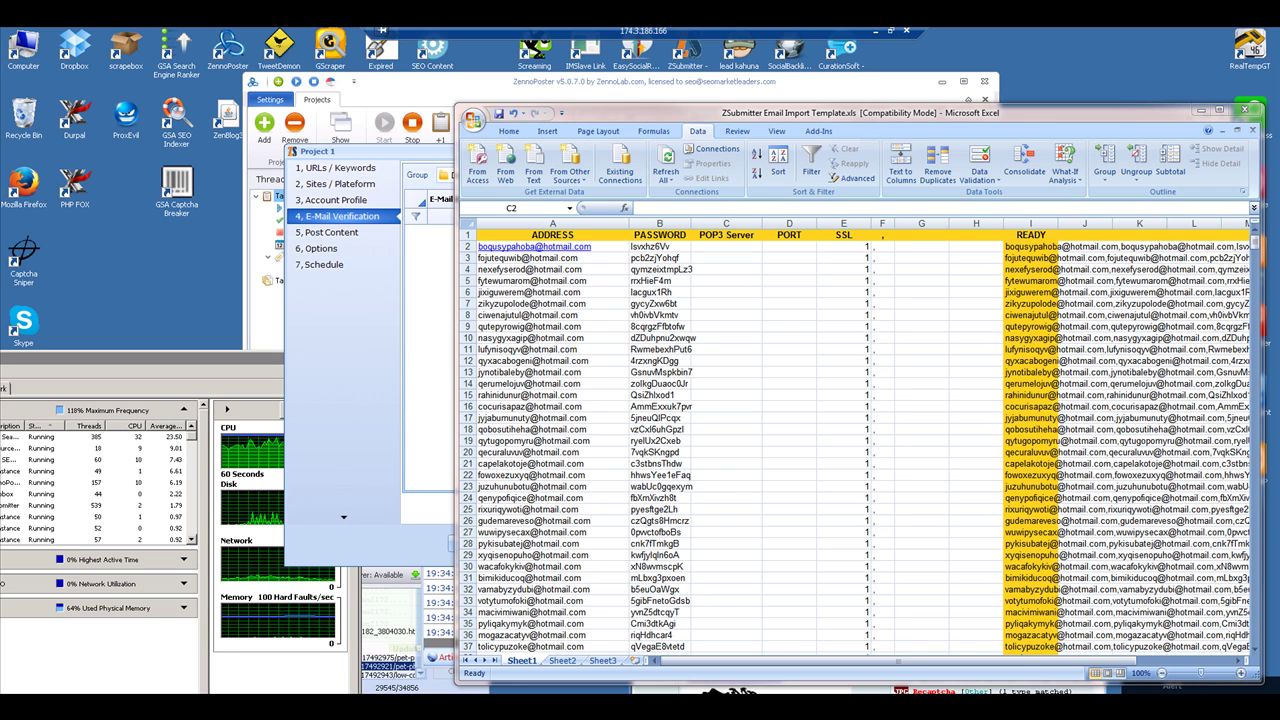
pyautogui.click(748, 247)
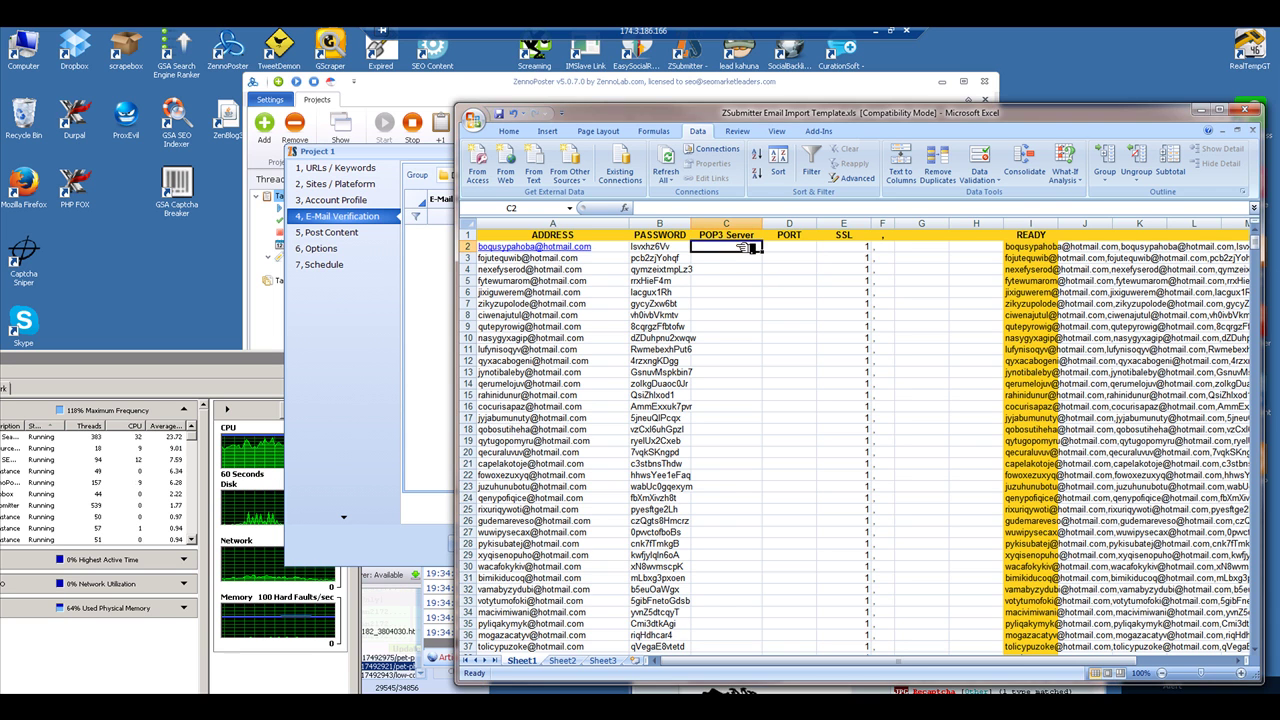
pyautogui.write('pop')
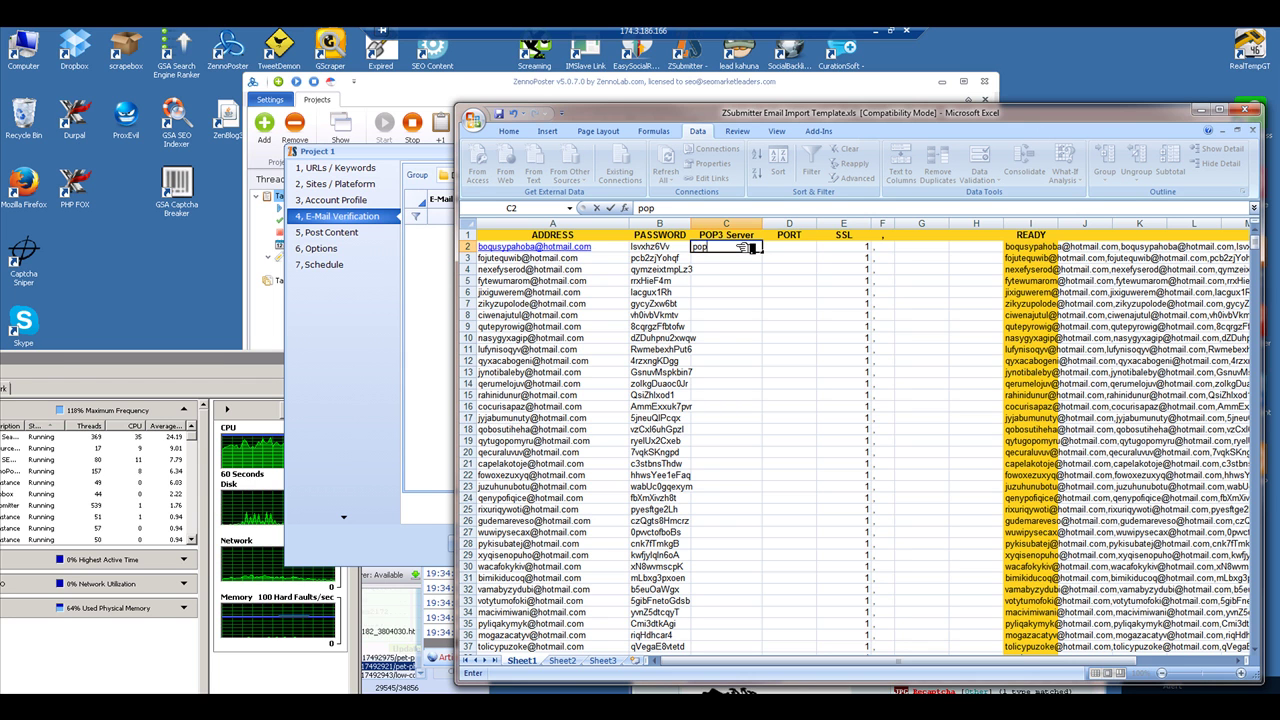
pyautogui.write('3.live')
pyautogui.press('alt')
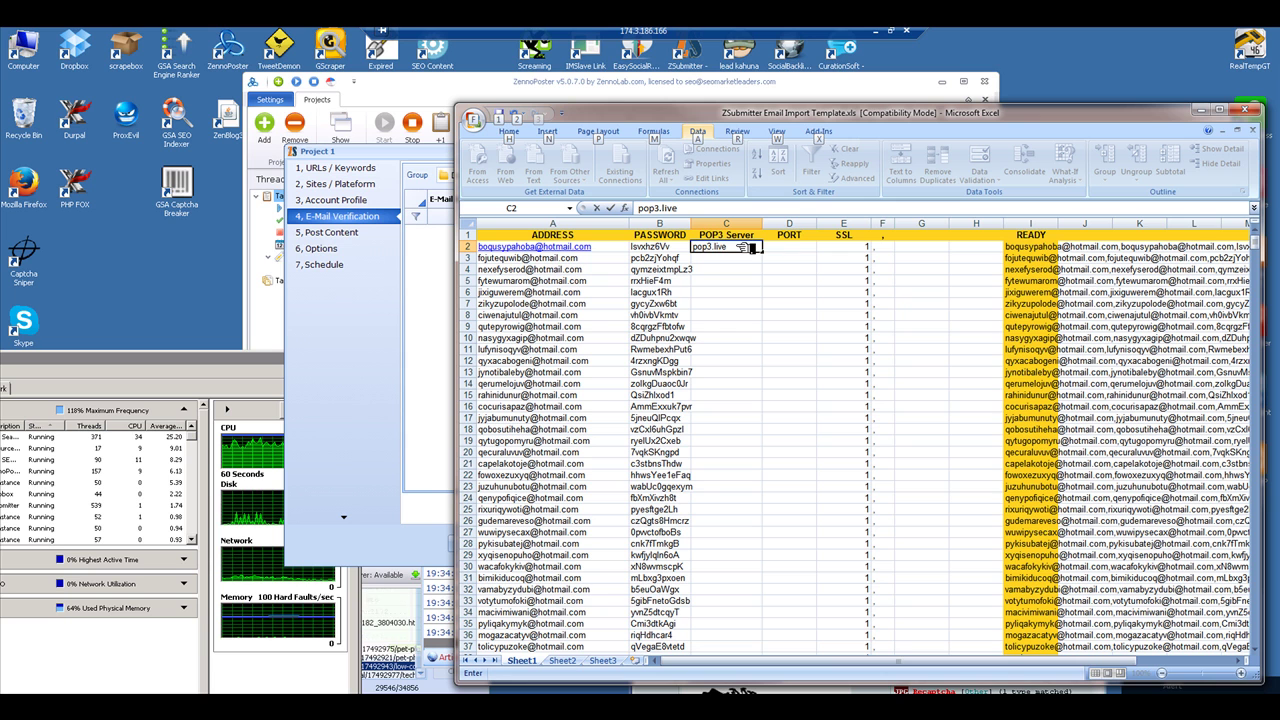
pyautogui.click(742, 247)
pyautogui.write('.com')
pyautogui.press('Tab')
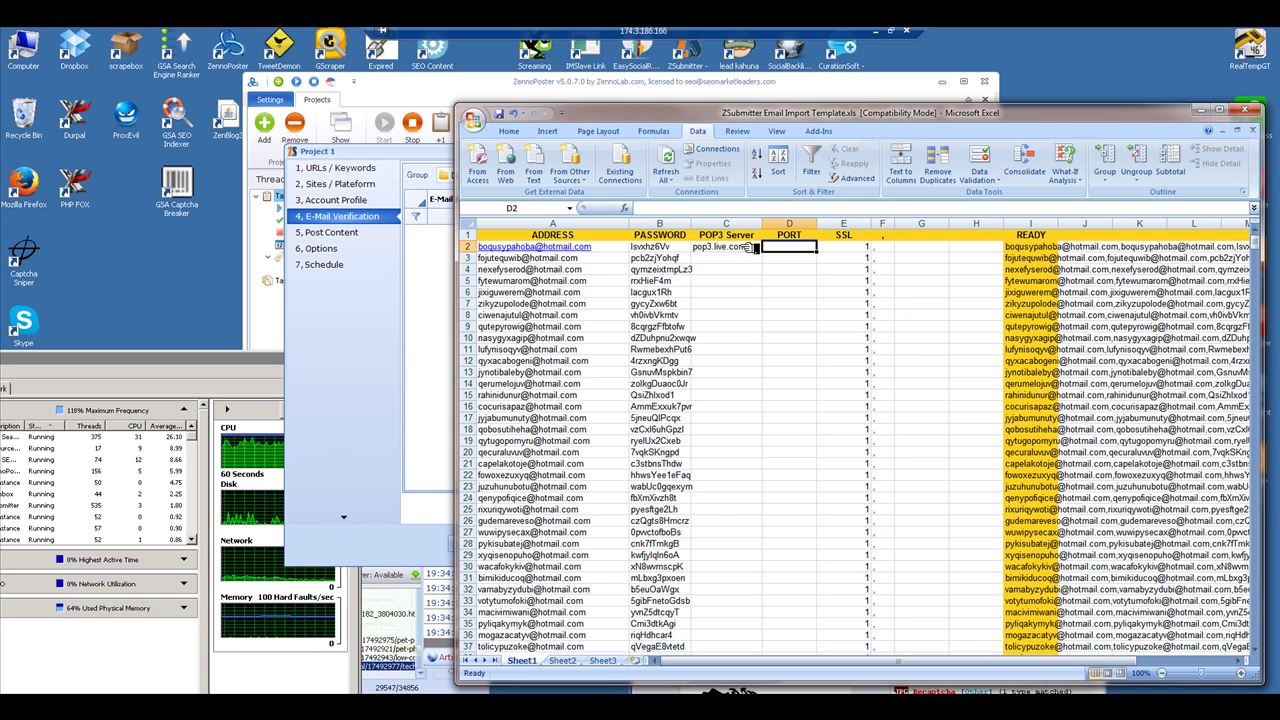
pyautogui.write('995')
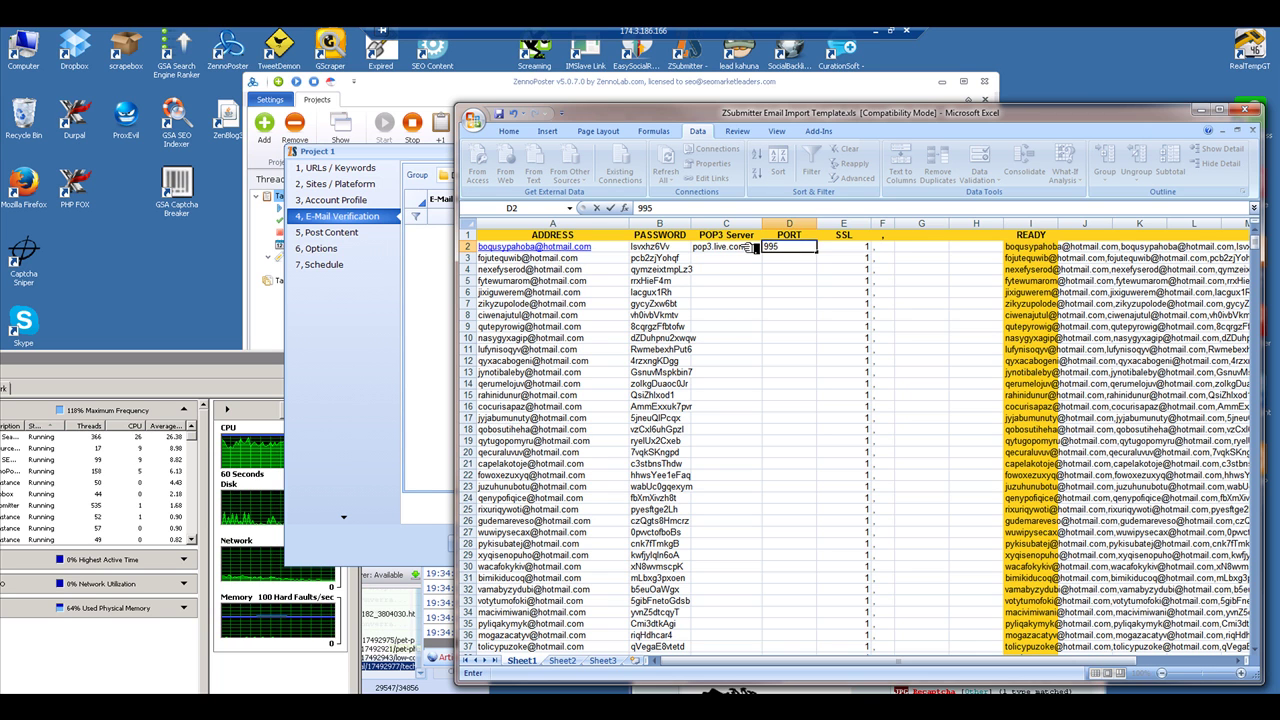
# Copy the POP3 server and port values from C2:D2 down through row 37
pyautogui.click(750, 247)
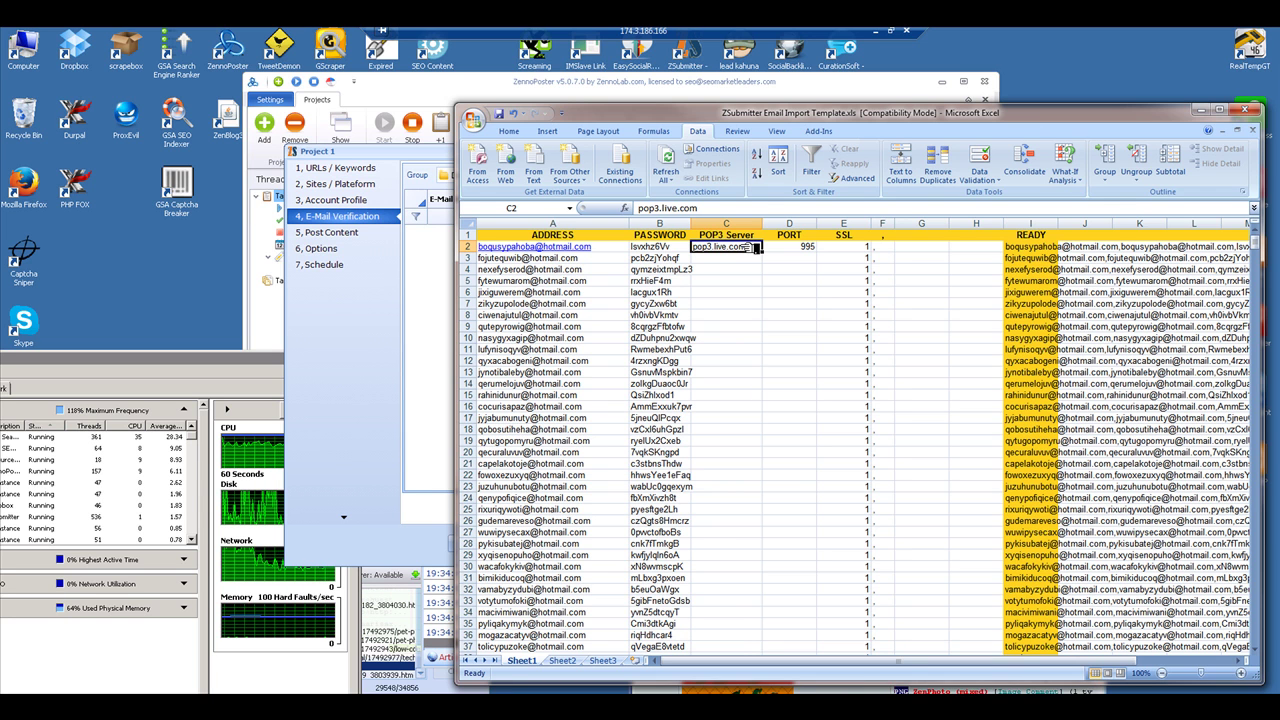
pyautogui.moveTo(757, 247); pyautogui.dragTo(797, 248)
pyautogui.moveTo(790, 248); pyautogui.dragTo(791, 586)
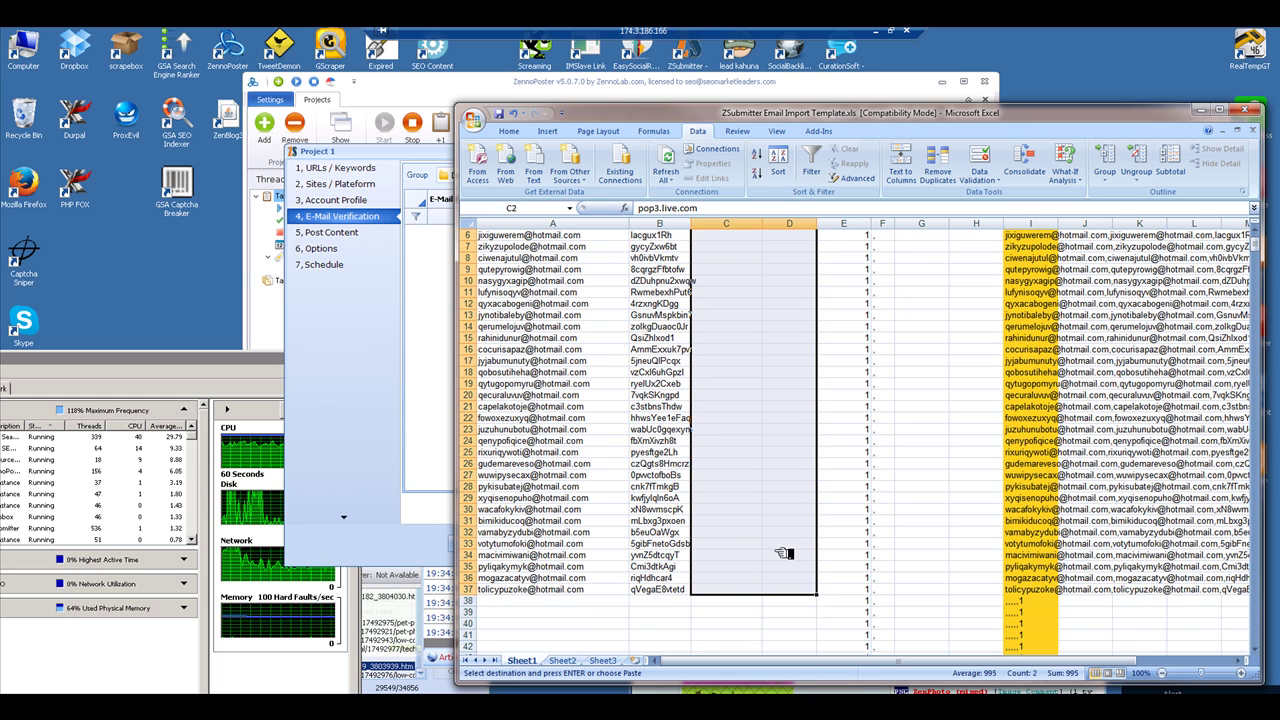
pyautogui.write('pop3.live.com\t995 pop3.live.com\t995 pop3.live.com\t995 pop3.live.com\t995 pop3.live.com\t995 pop3.live.com\t995 pop3.live.com\t995 pop3.live.com\t995 pop3.live.com\t995 pop3.live.com\t995 pop3.live.com\t995 pop3.live.com\t995 pop3.live.com\t995 pop3.live.com\t995 pop3.live.com\t995 pop3.live.com\t995 pop3.live.com\t995 pop3.live.com\t995 pop3.live.com\t995 pop3.live.com\t995 pop3.live.com\t995 pop3.live.com\t995 pop3.live.com\t995 pop3.live.com\t995 pop3.live.com\t995 pop3.live.com\t995 pop3.live.com\t995 pop3.live.com\t995 pop3.live.com\t995 pop3.live.com\t995 pop3.live.com\t995 pop3.live.com\t995 pop3.live.com\t995 pop3.live.com\t995 pop3.live.com\t995 pop3.live.com\t995')
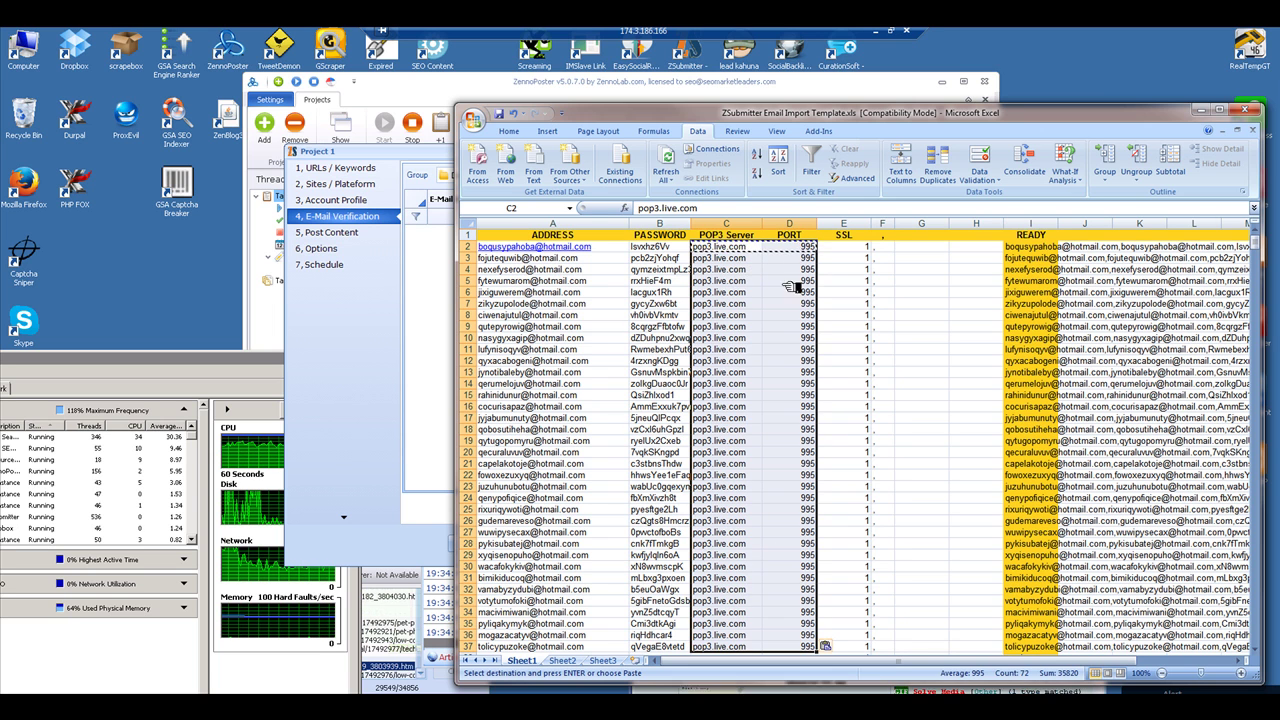
# Copy the concatenated account entries in the READY column, I2:I37
pyautogui.click(1018, 246)
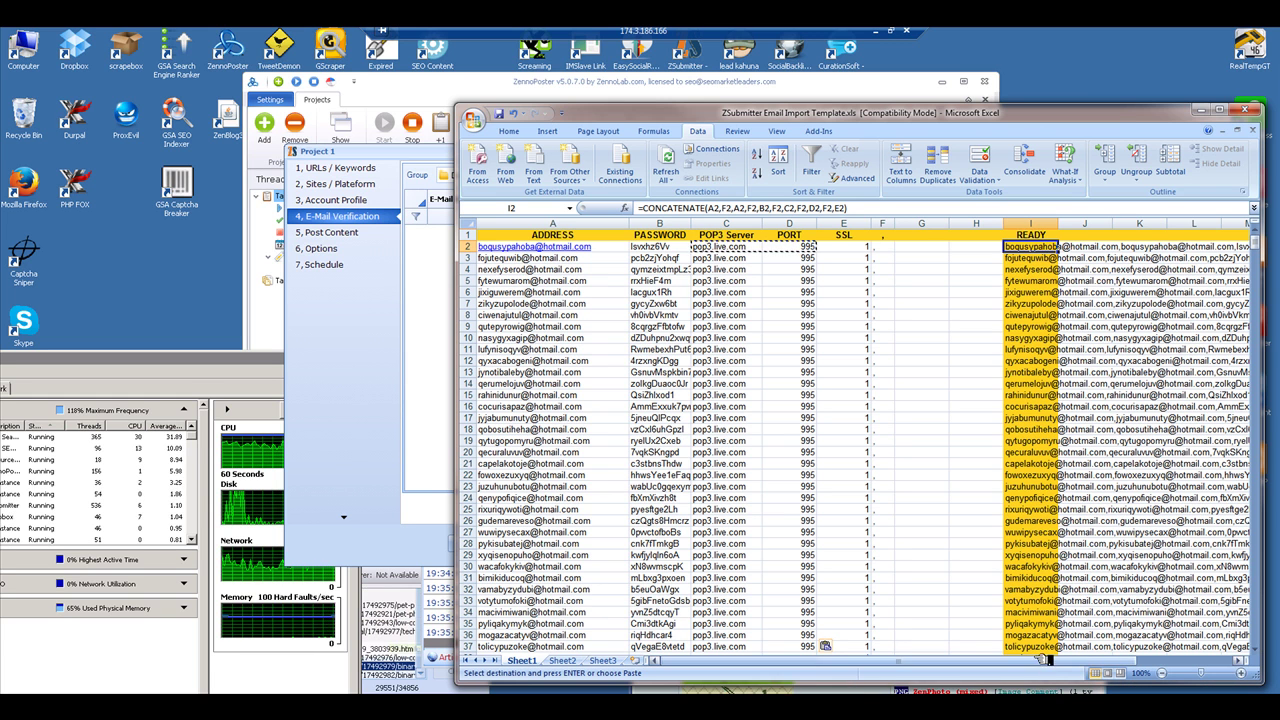
pyautogui.click(1239, 662)
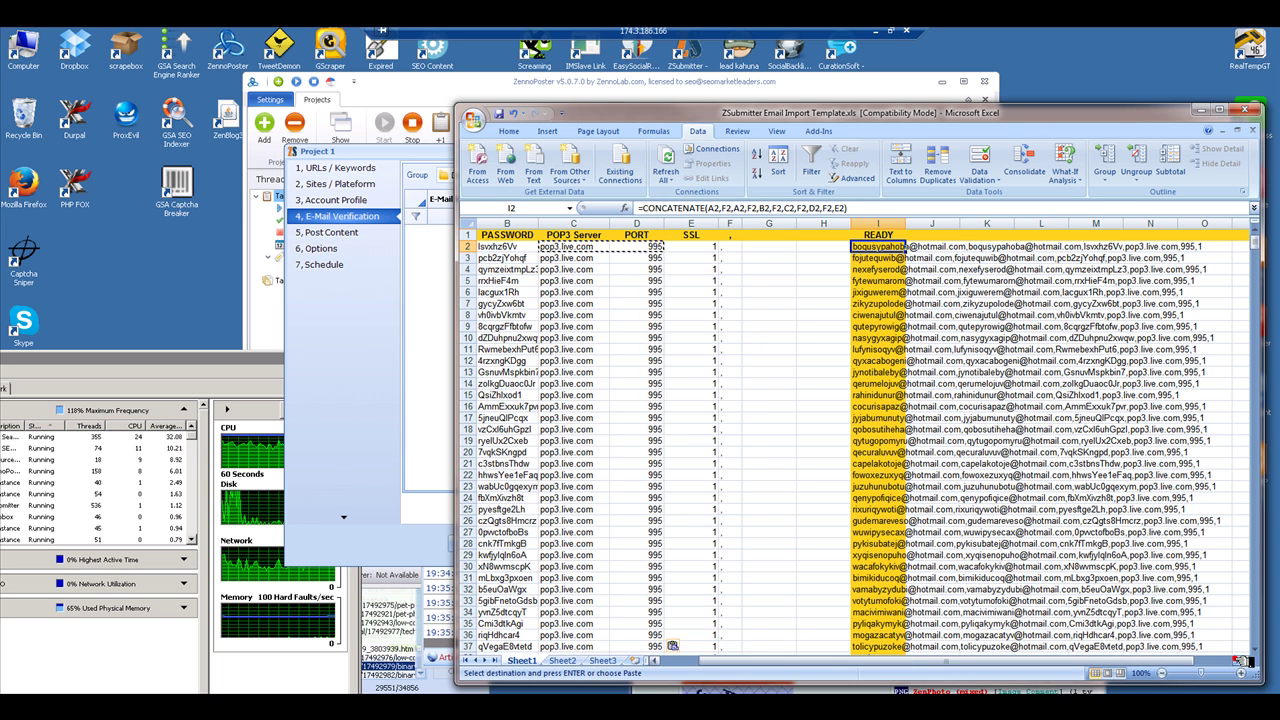
pyautogui.click(1239, 662)
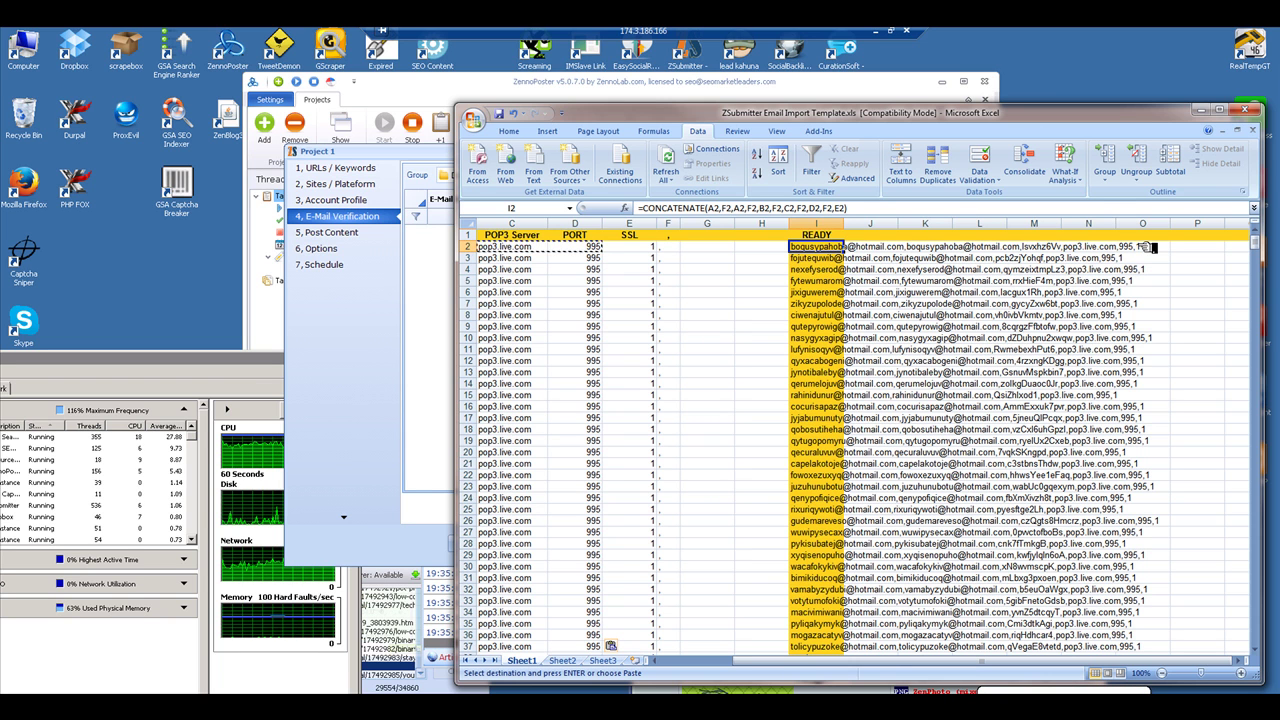
pyautogui.moveTo(817, 247); pyautogui.dragTo(823, 645)
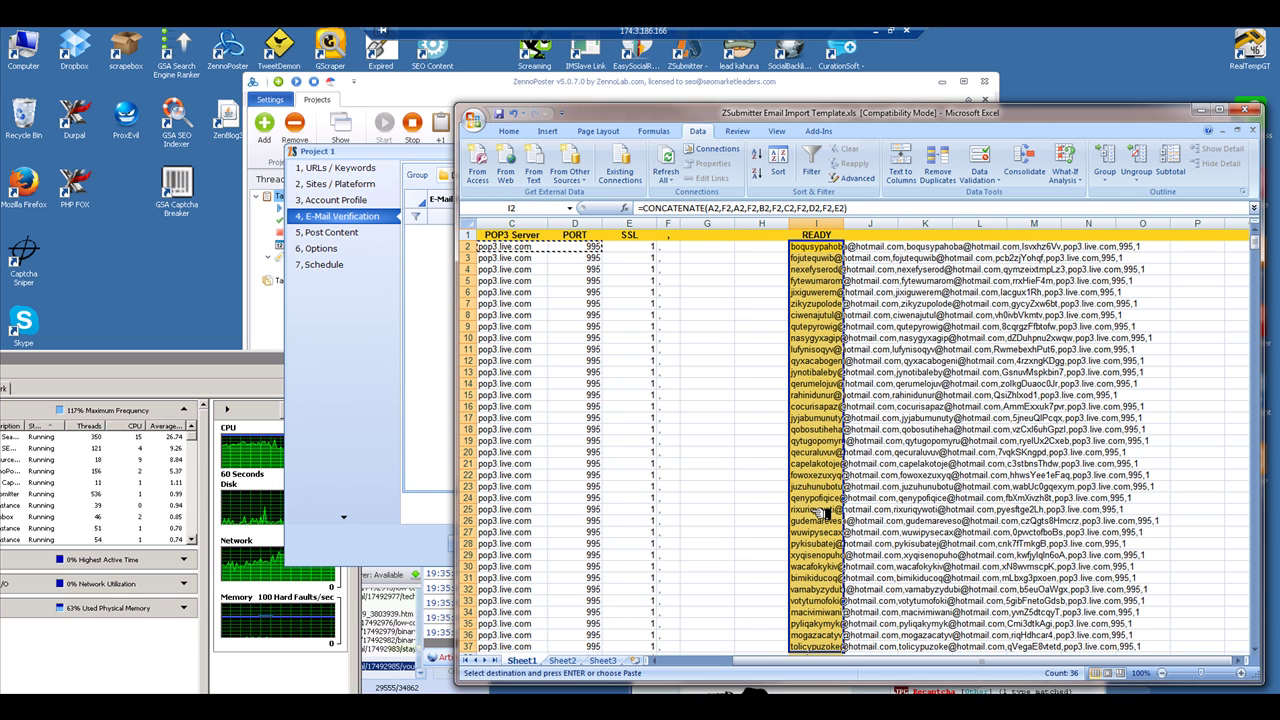
pyautogui.hotkey('ctrl', 'c')
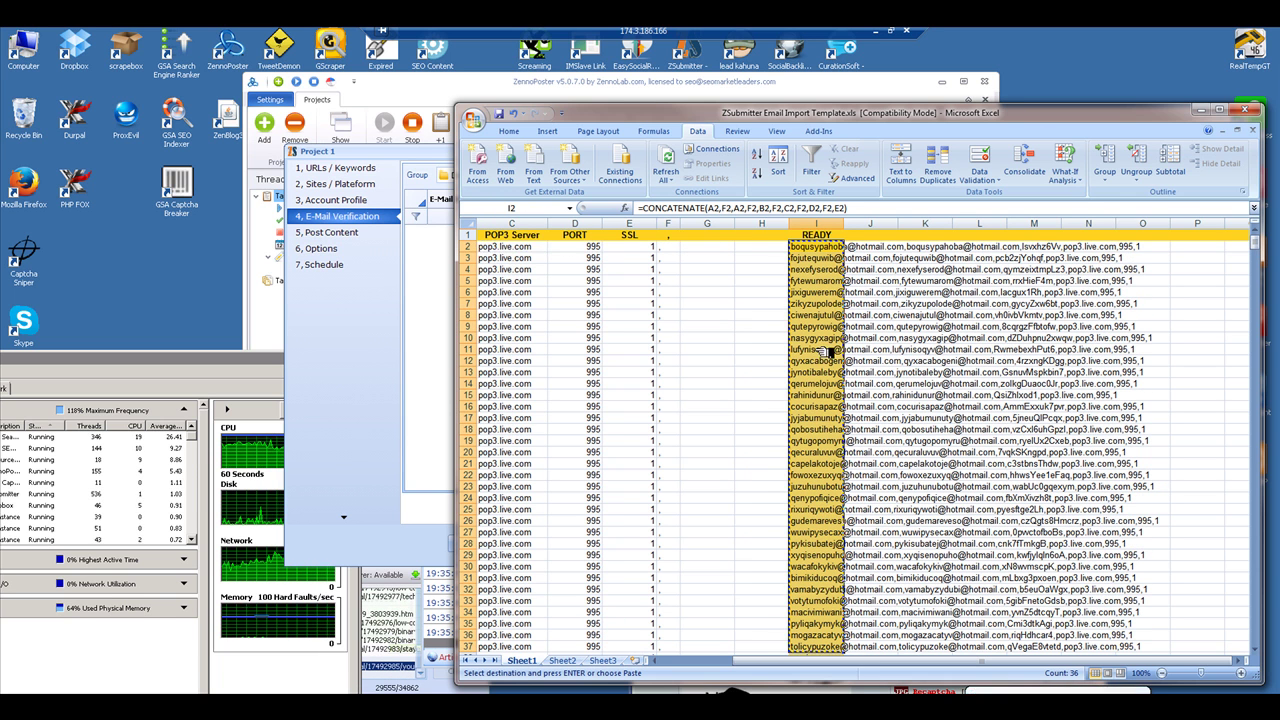
# Paste the copied account entries, including their passwords, into column J from J2 down as values and number formats
pyautogui.rightClick(888, 252)
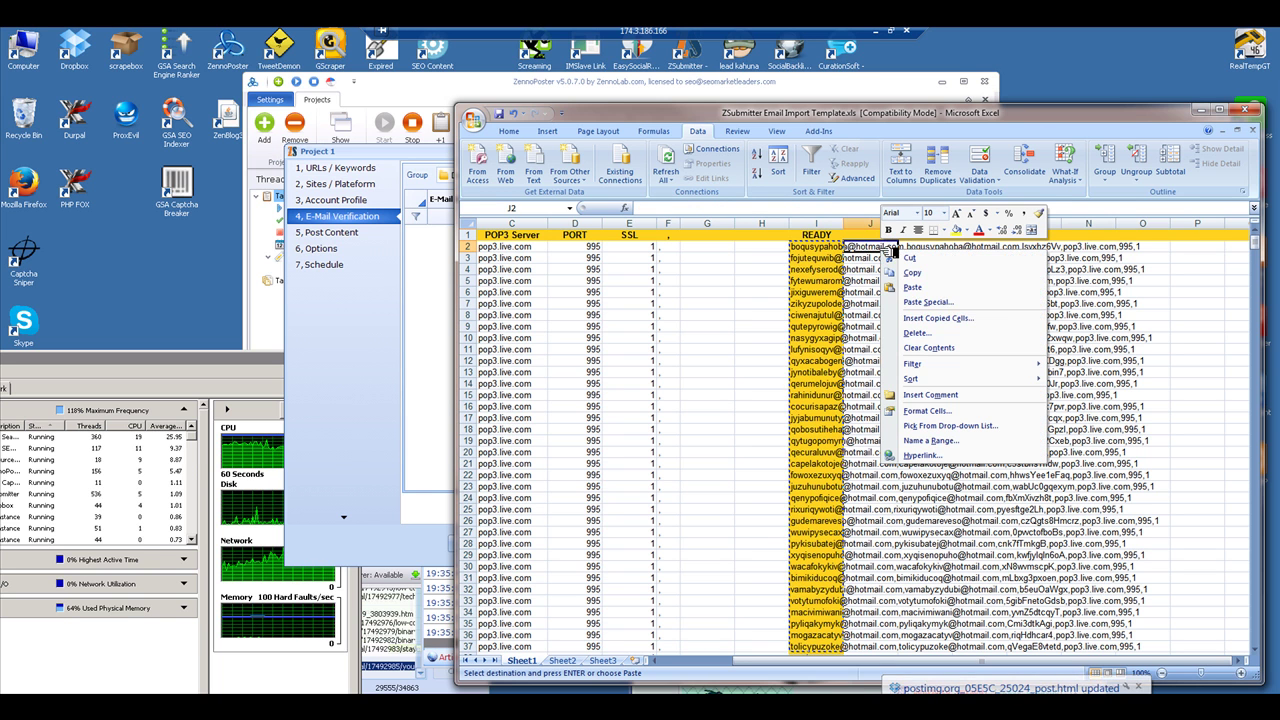
pyautogui.click(928, 302)
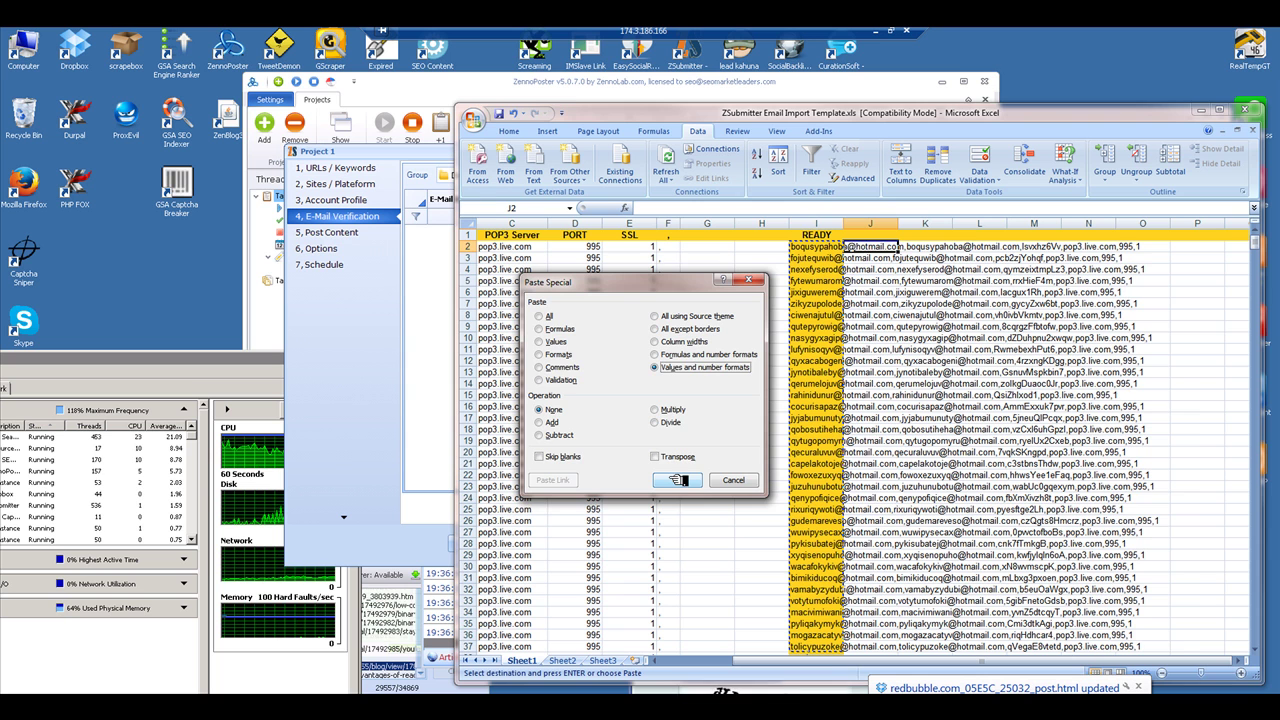
pyautogui.click(676, 480)
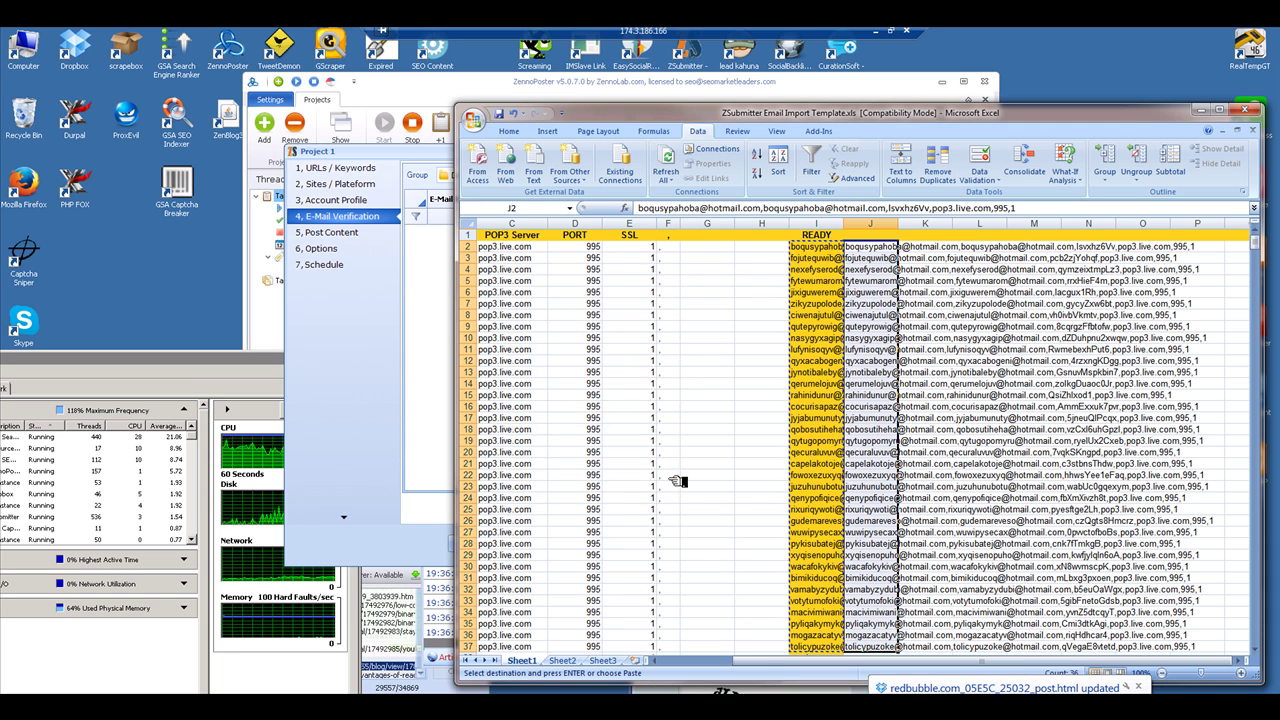
pyautogui.click(887, 248)
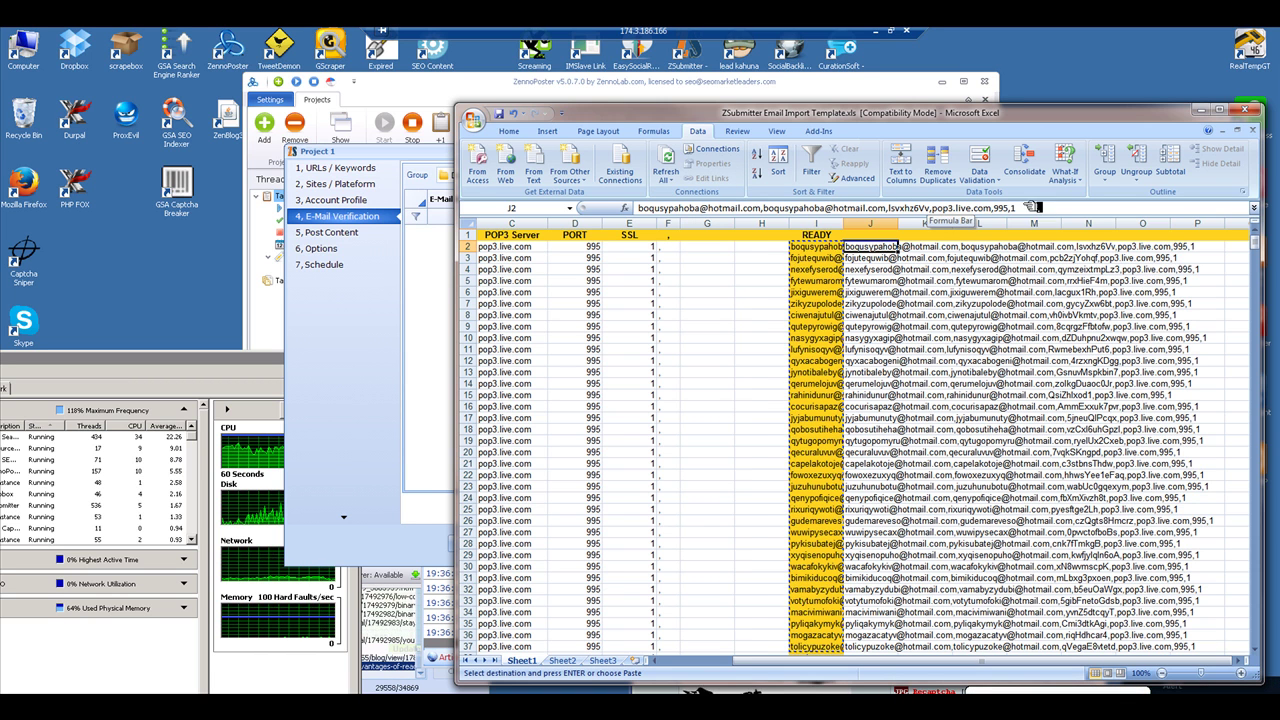
pyautogui.press('Left')
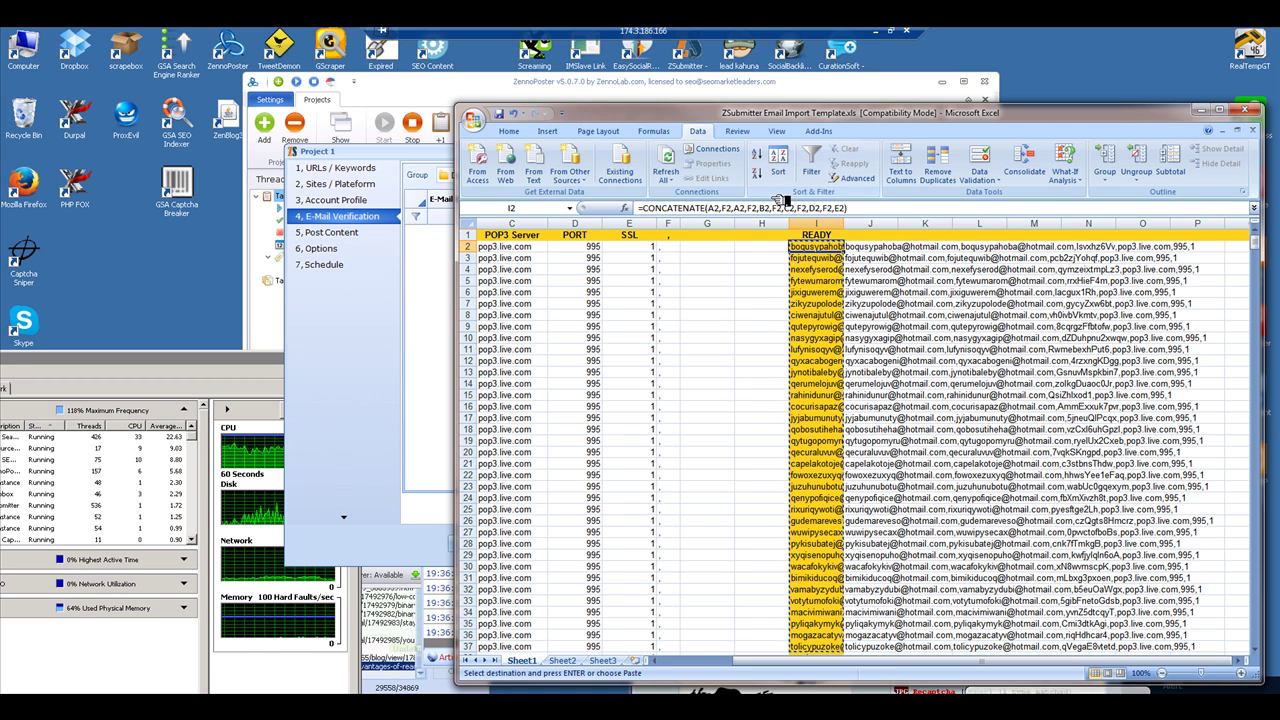
# Copy the entries in J2:J37 into the zemails text file in the Z-Submitter folder, passwords included, and save it
pyautogui.moveTo(870, 247); pyautogui.dragTo(903, 642)
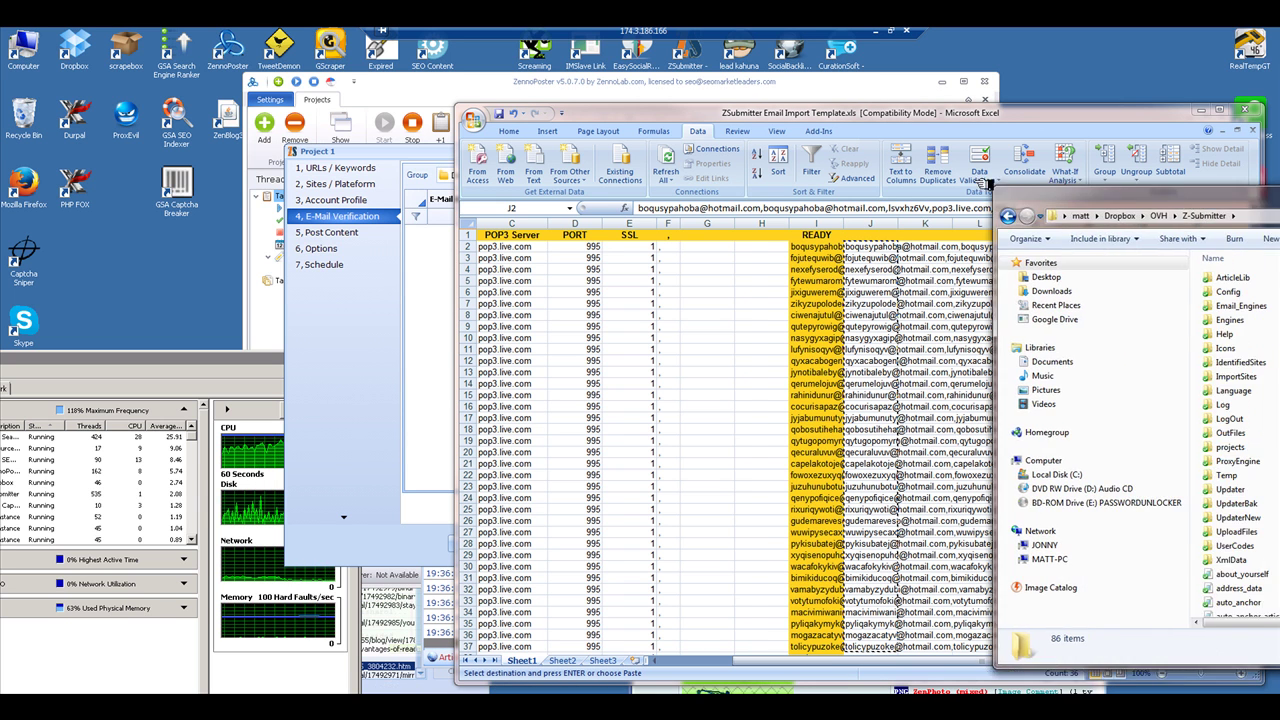
pyautogui.scroll(-20, 965, 388)
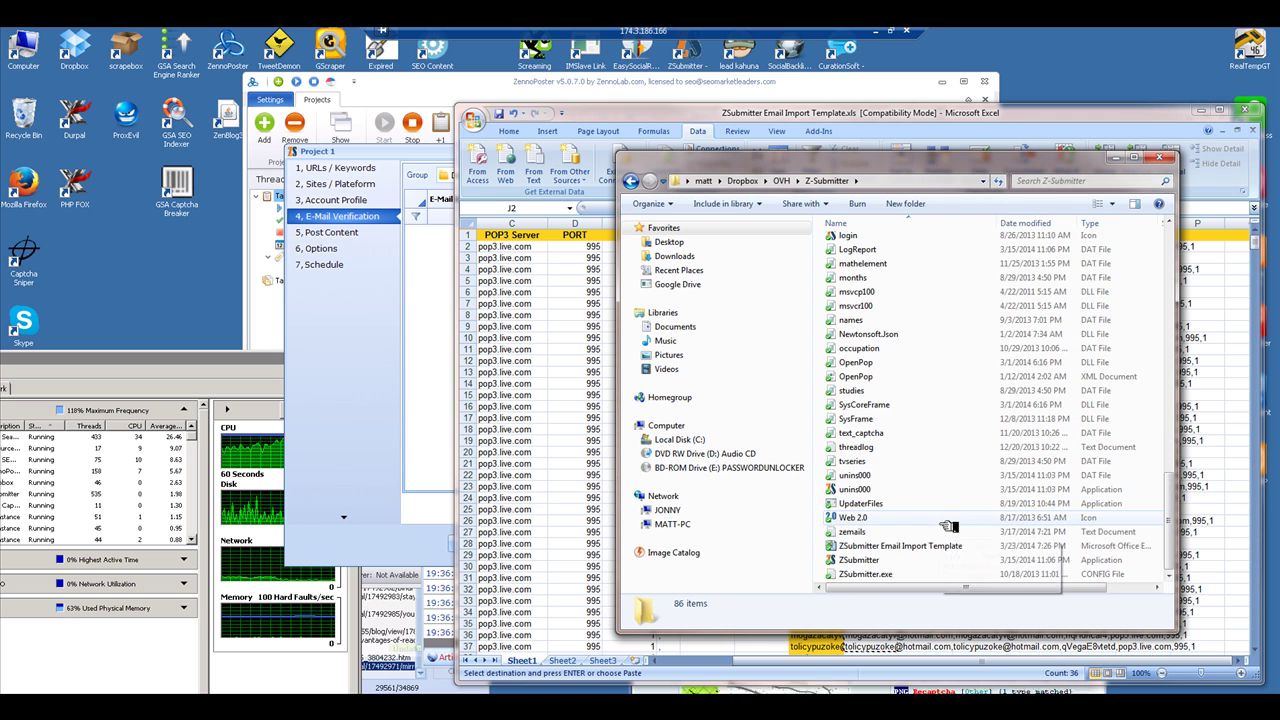
pyautogui.click(860, 535)
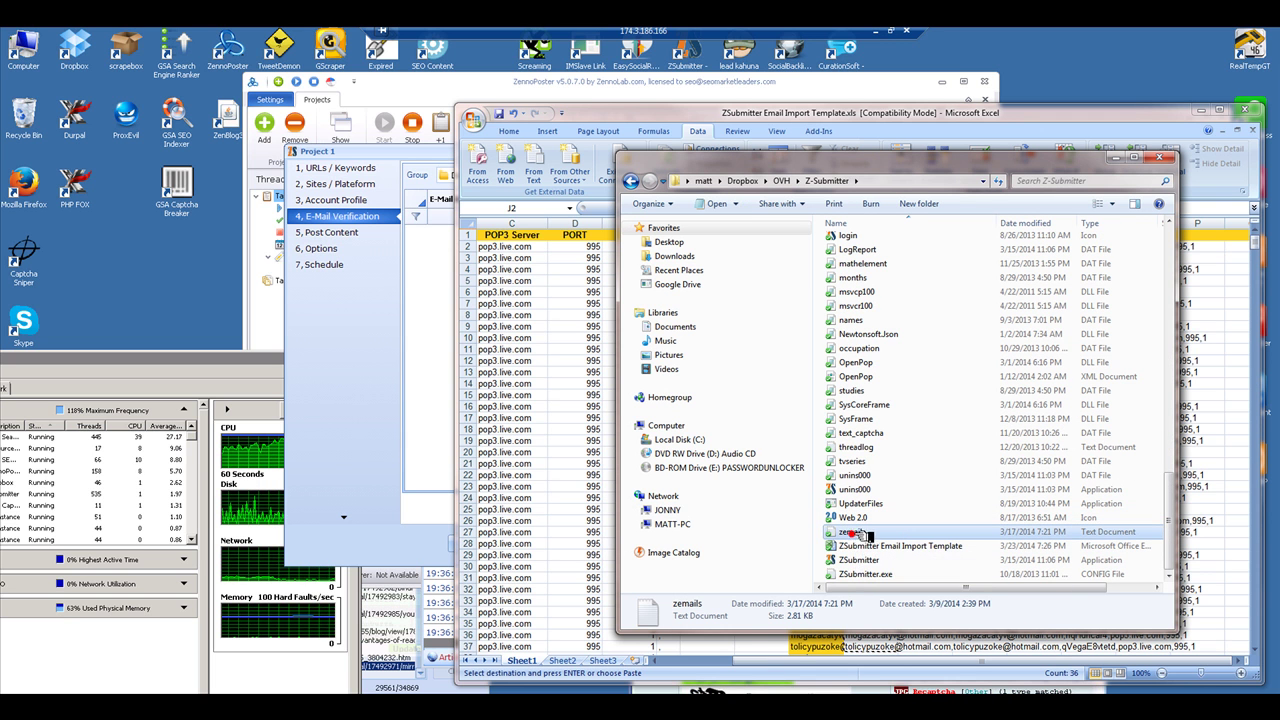
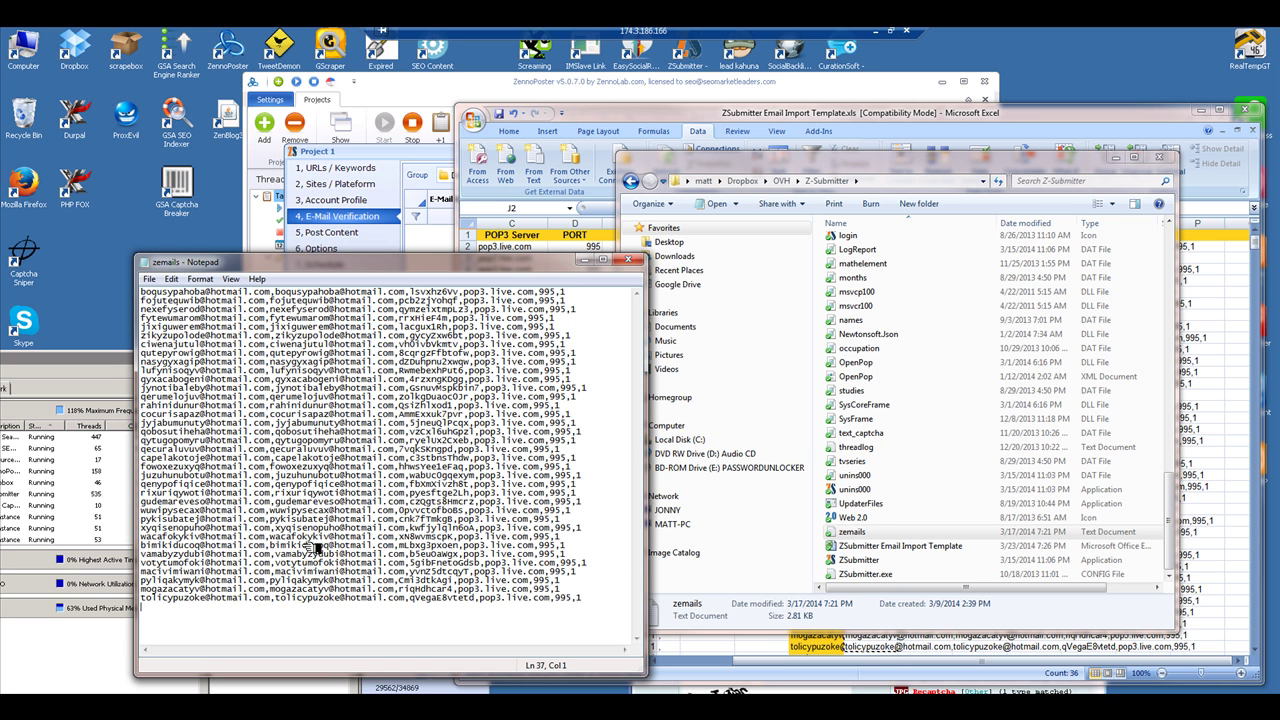
pyautogui.click(628, 260)
pyautogui.click(616, 420)
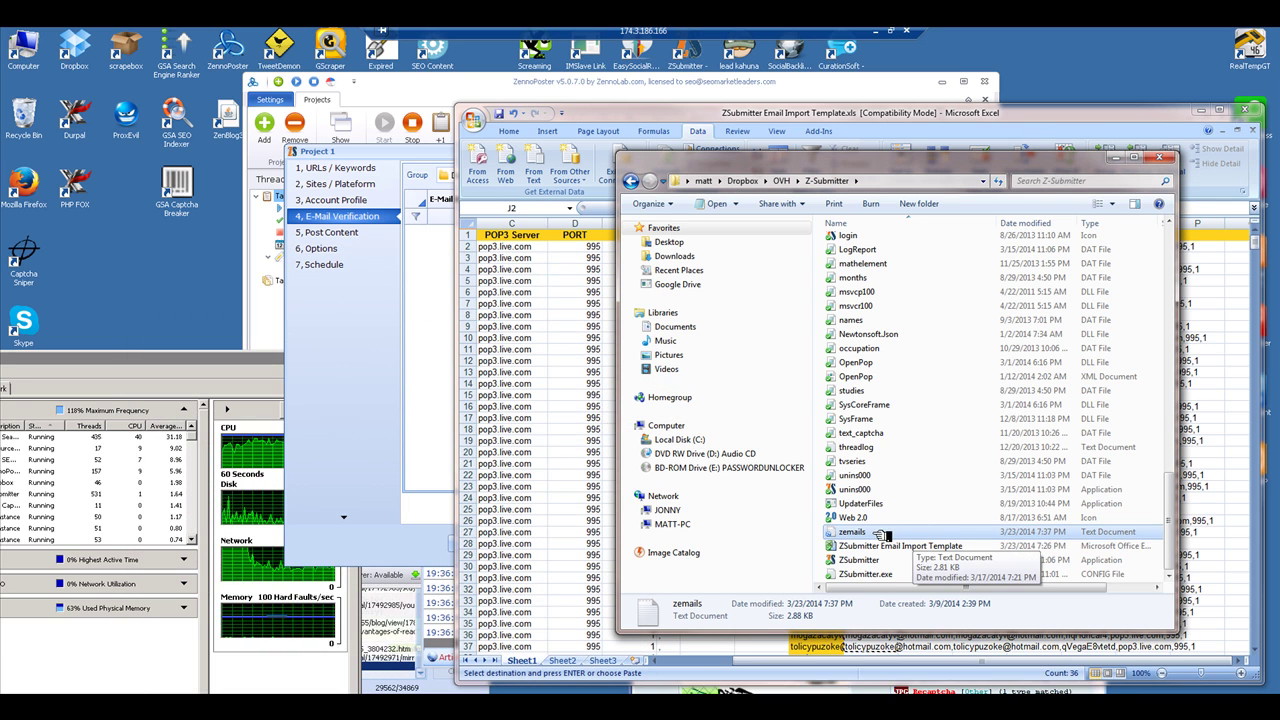
pyautogui.click(1116, 158)
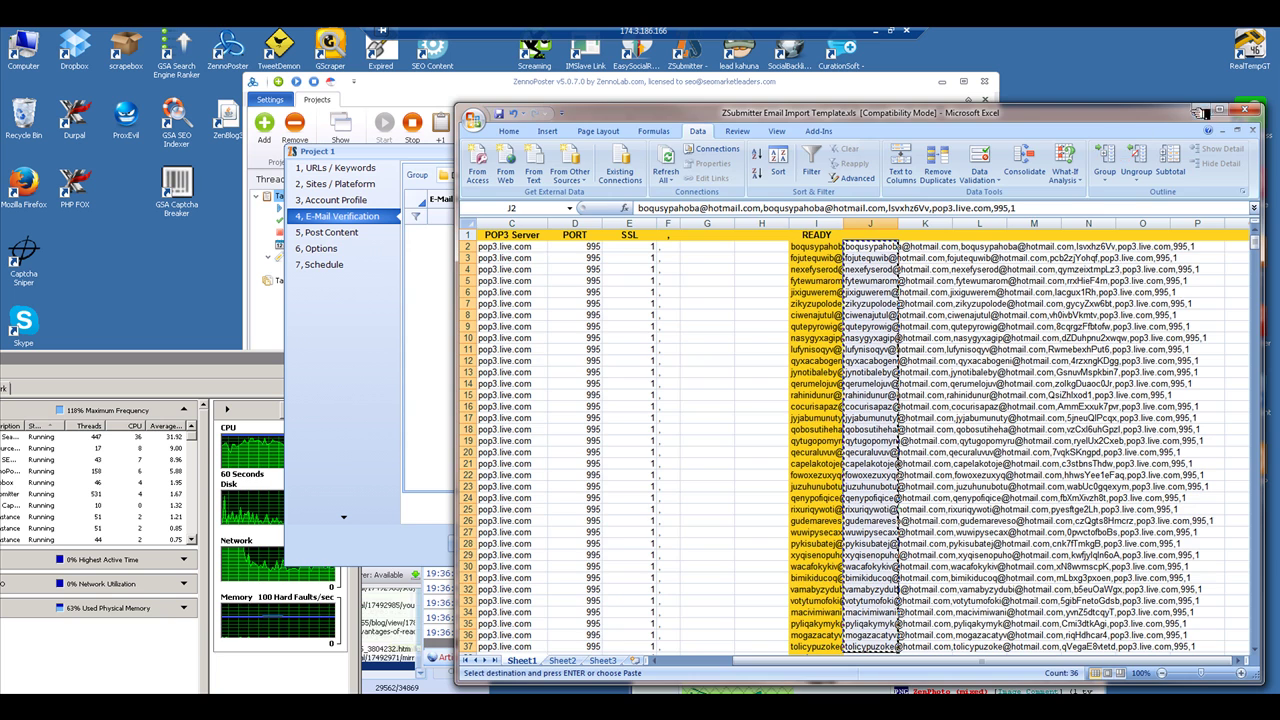
# Switch to ZSubmitter and import the accounts from the zemails file in Dropbox > OVH > Z-Submitter into Project 1's E-Mail Verification list
pyautogui.click(1203, 109)
pyautogui.click(662, 338)
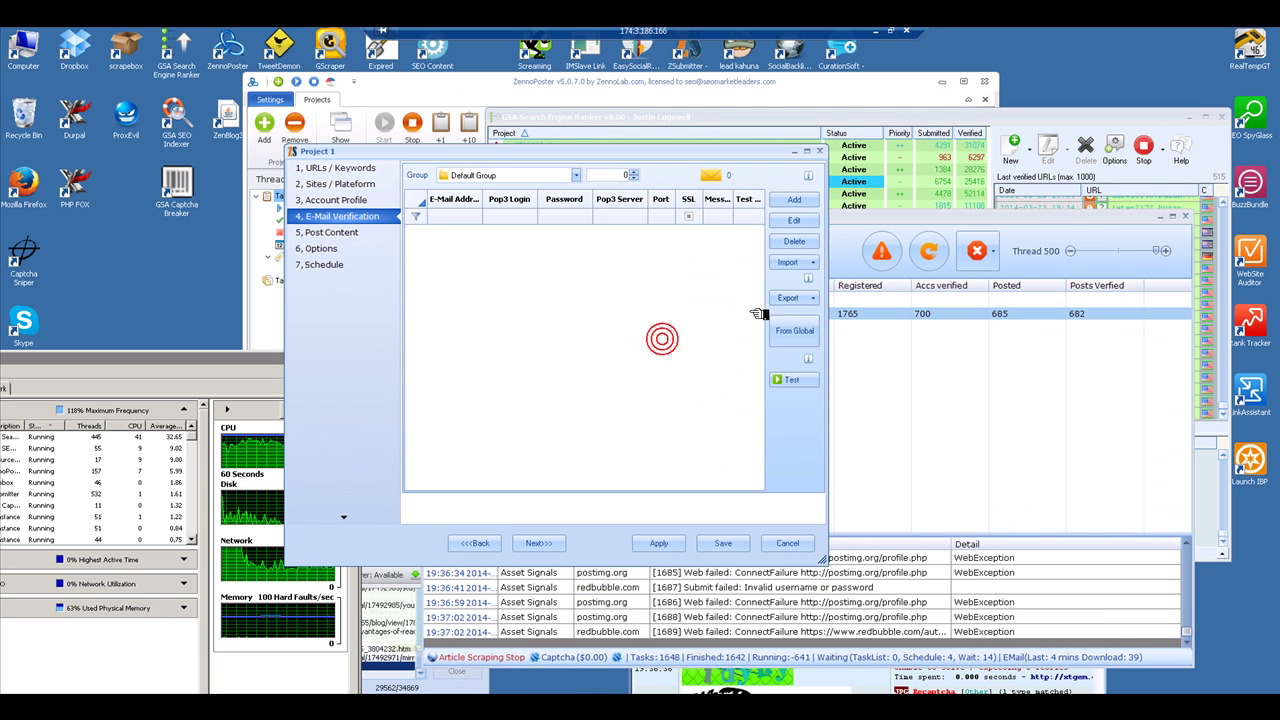
pyautogui.click(800, 264)
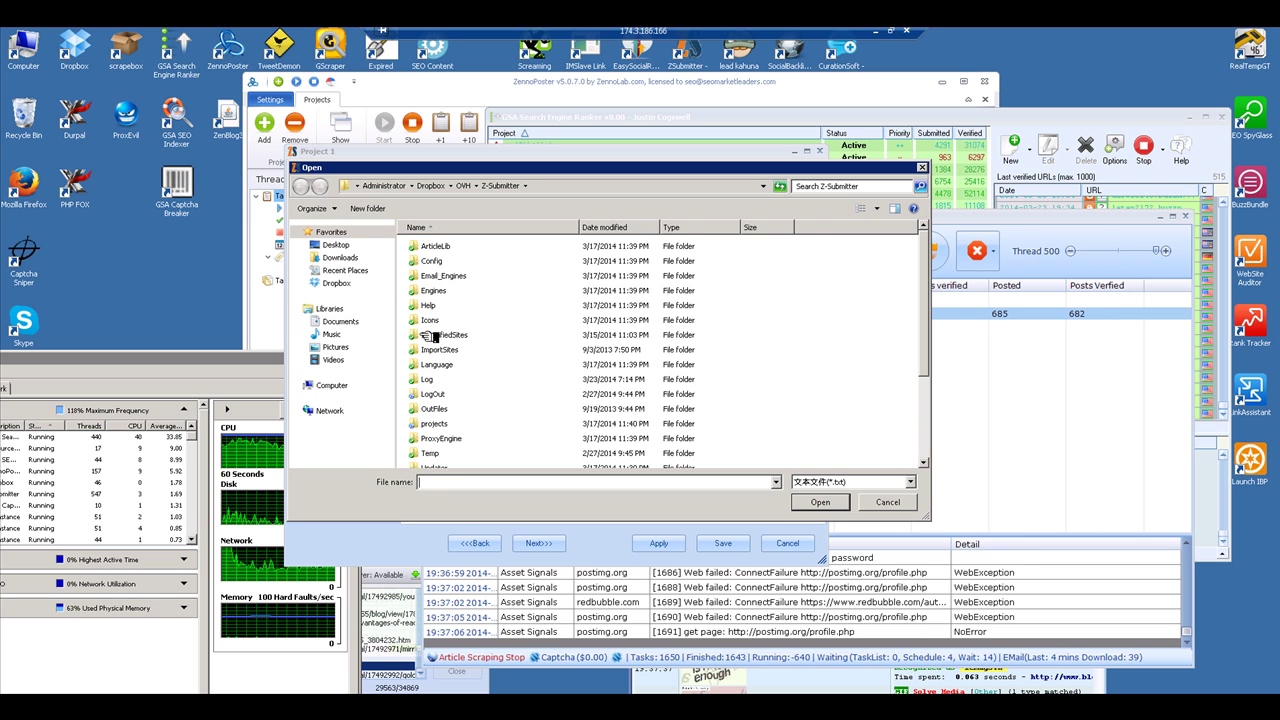
pyautogui.click(337, 283)
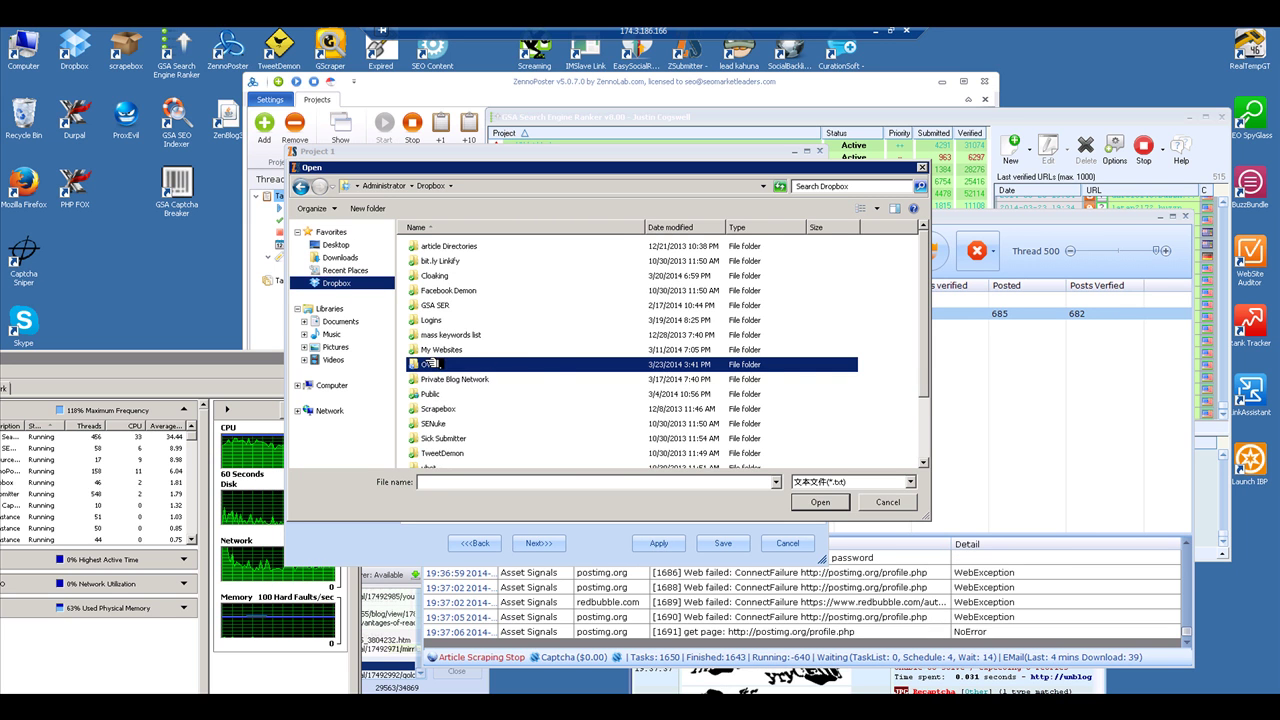
pyautogui.doubleClick(430, 360)
pyautogui.scroll(-5, 433, 364)
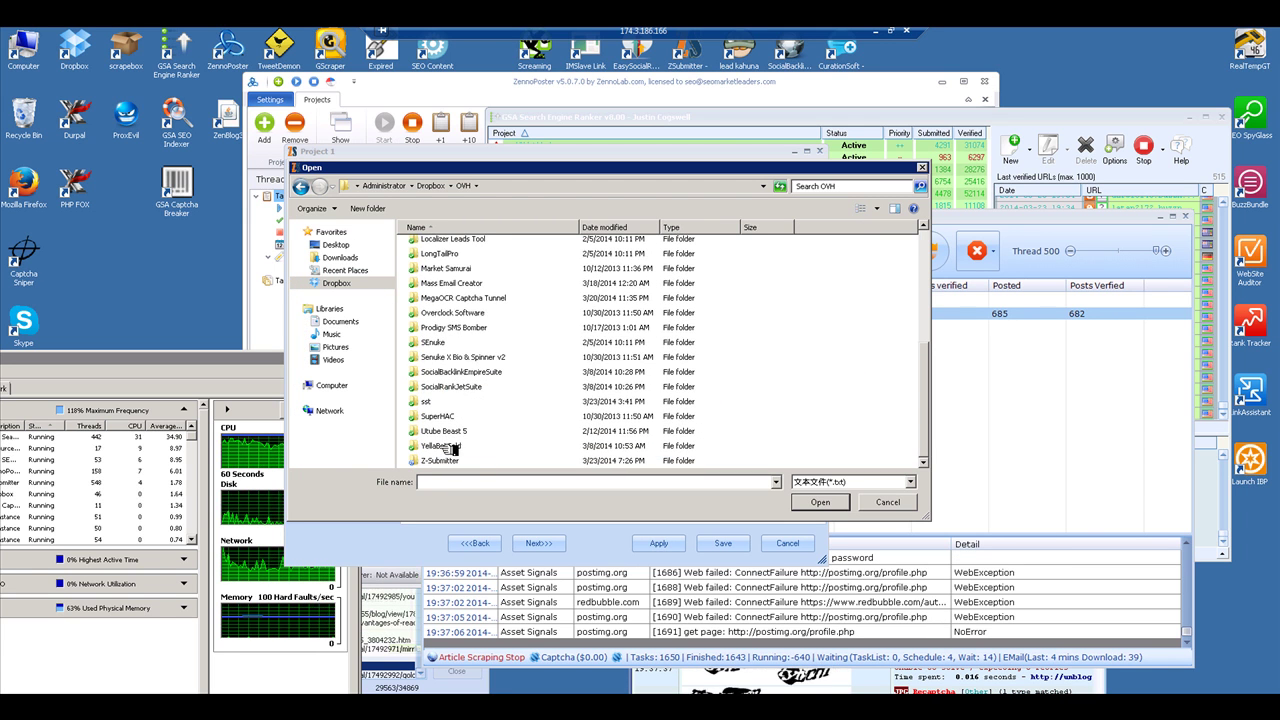
pyautogui.doubleClick(440, 460)
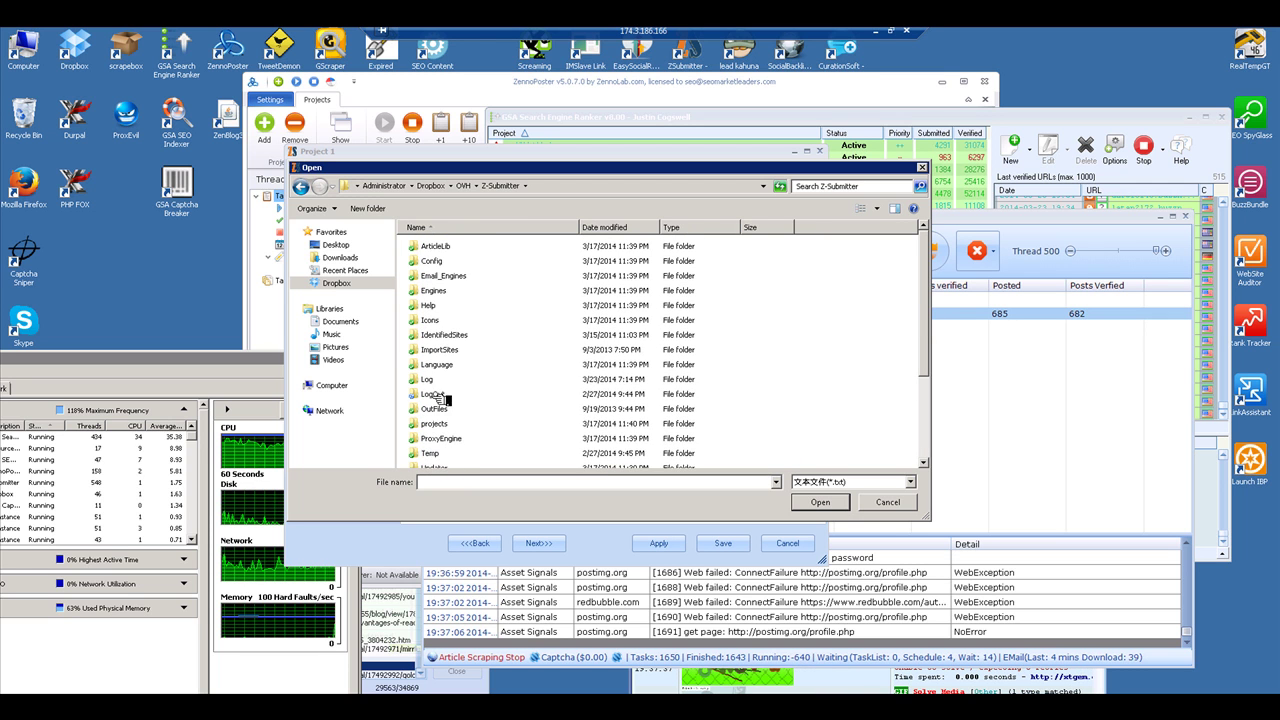
pyautogui.scroll(-3, 443, 401)
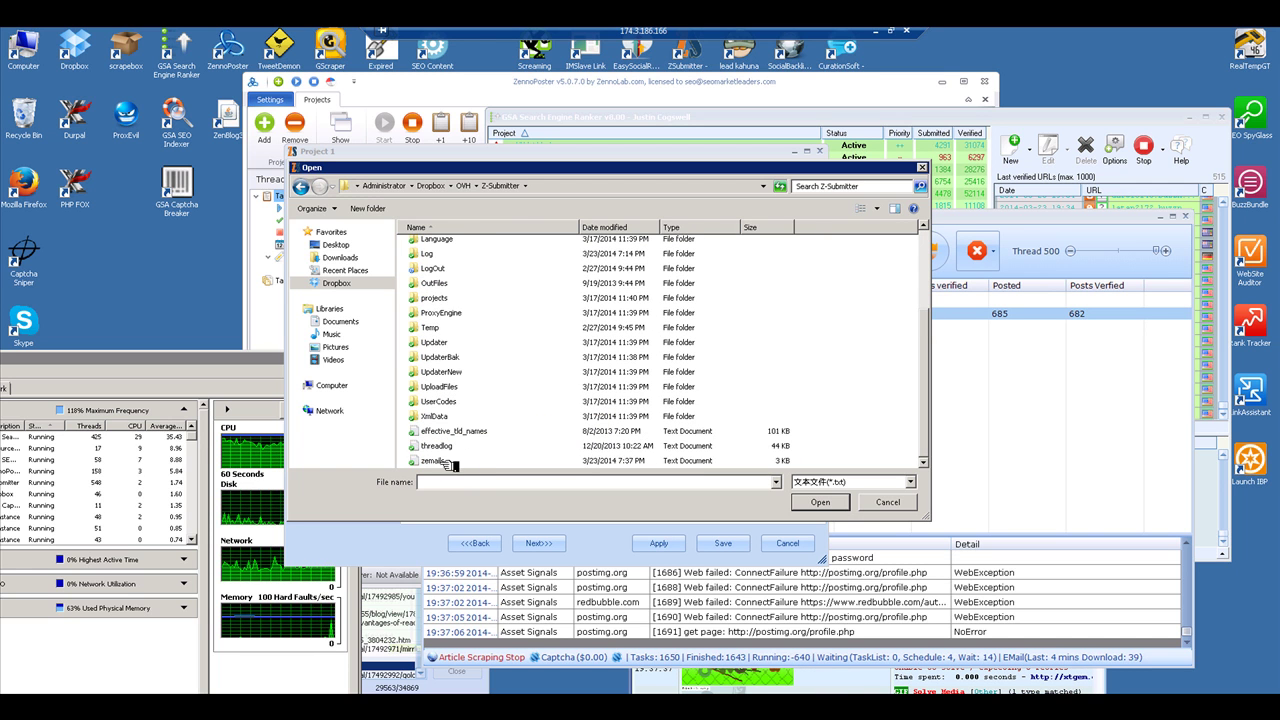
pyautogui.click(437, 461)
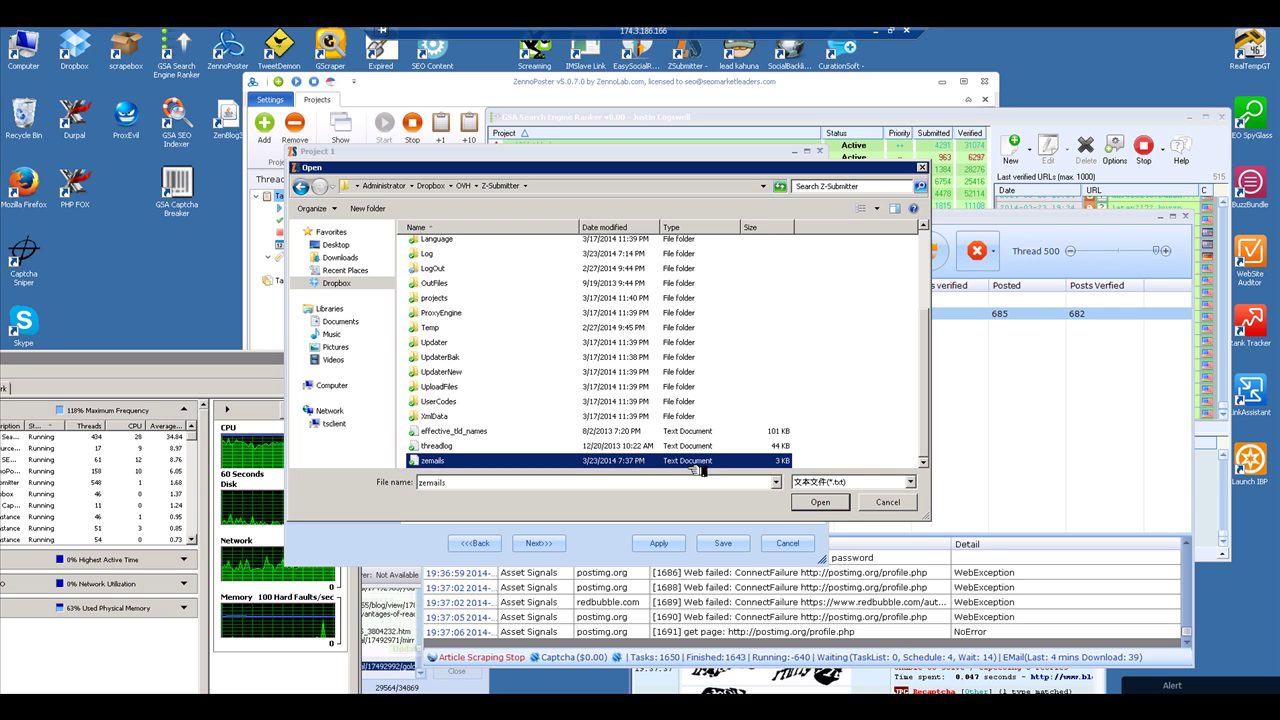
pyautogui.click(820, 503)
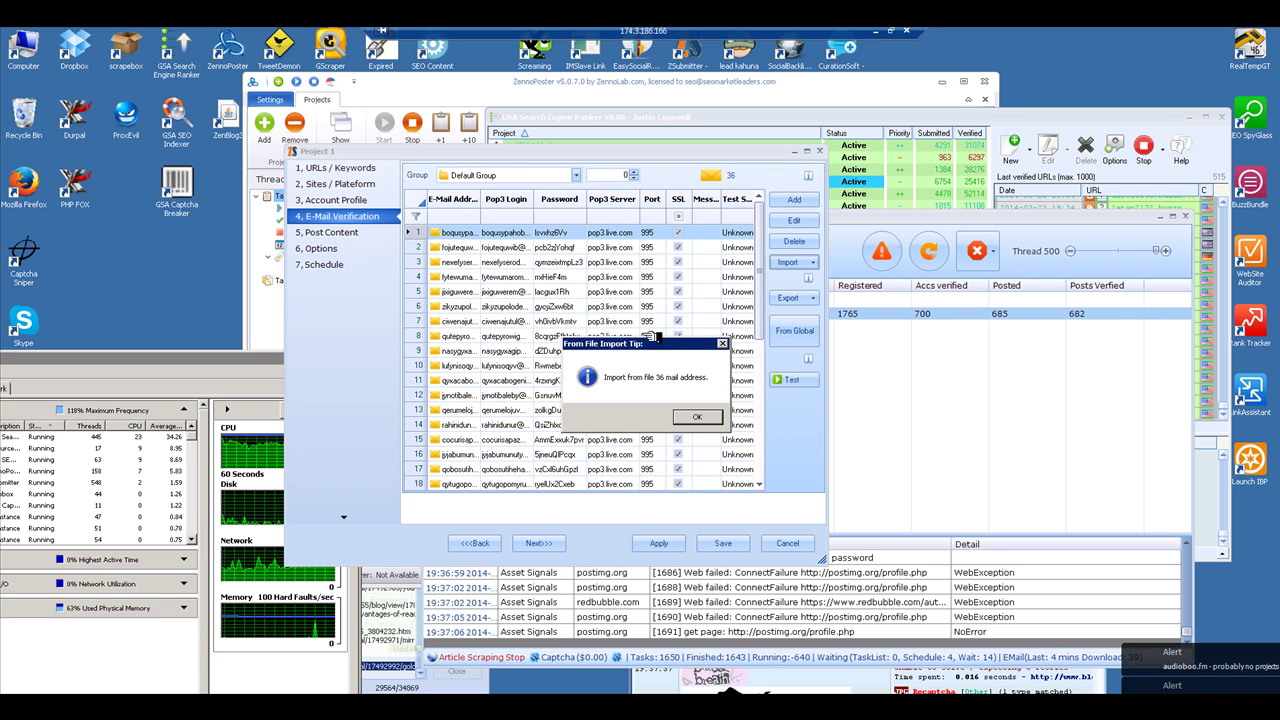
pyautogui.click(693, 419)
pyautogui.moveTo(760, 336); pyautogui.dragTo(762, 364)
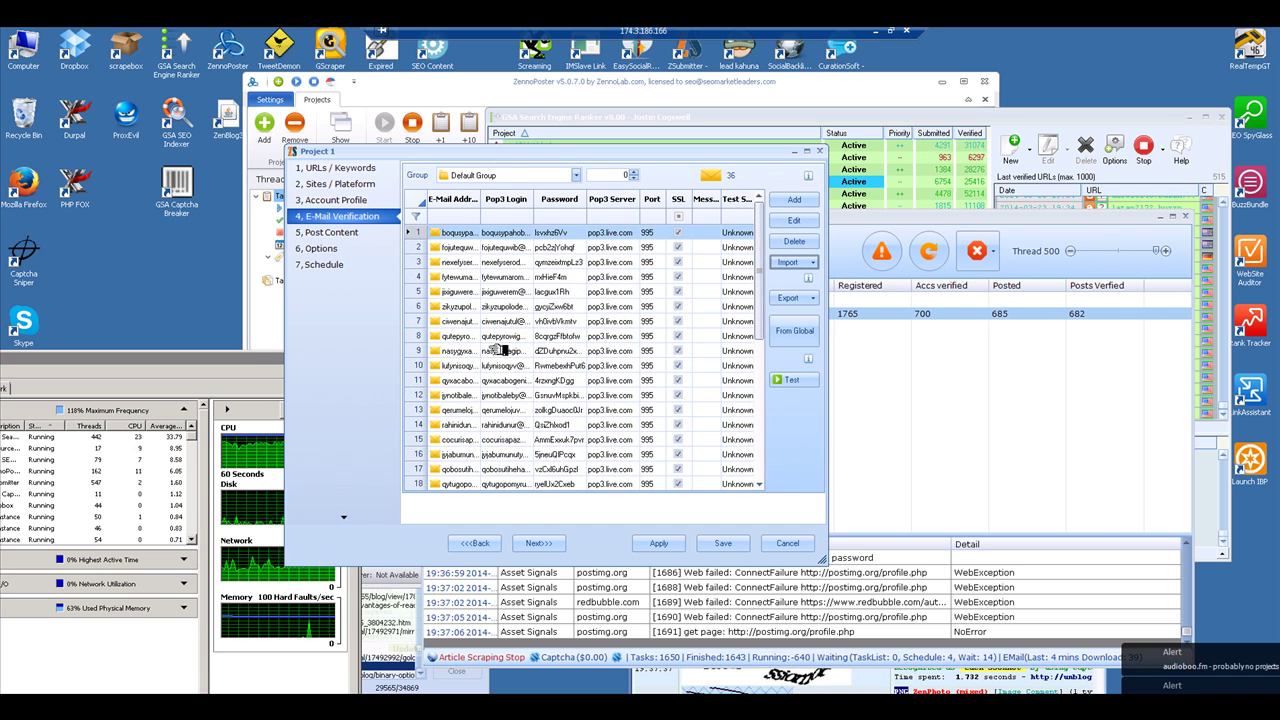